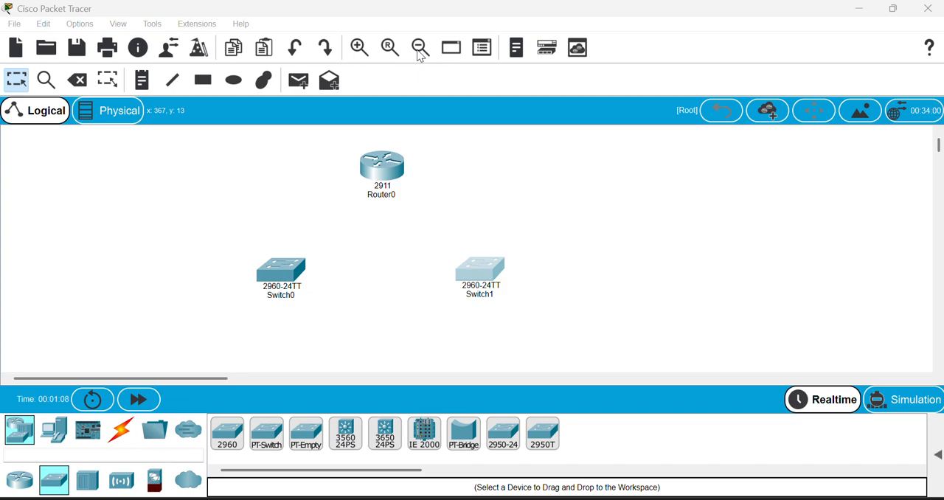
Move Router0 up toward the top of the workspace and reposition Switch0 and Switch1 higher beneath it.
left_click(469, 208)
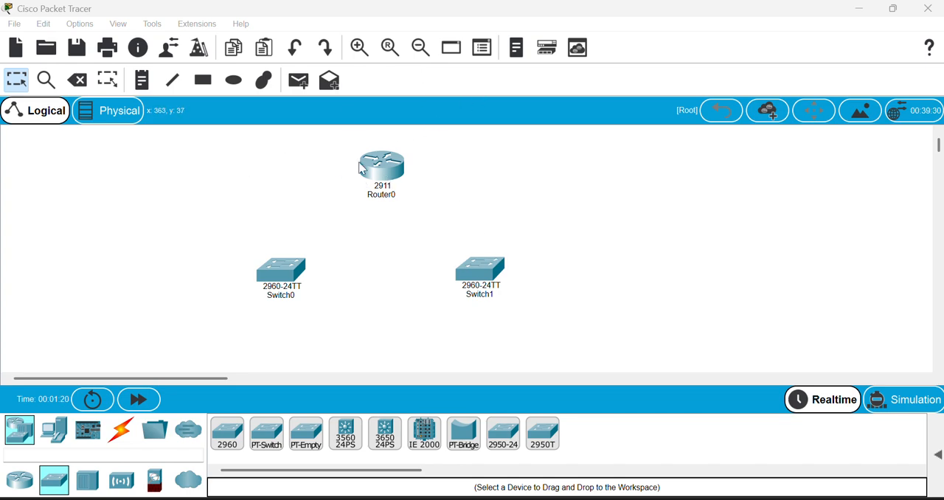
left_click_drag(397, 177, 359, 156)
left_click_drag(279, 271, 242, 249)
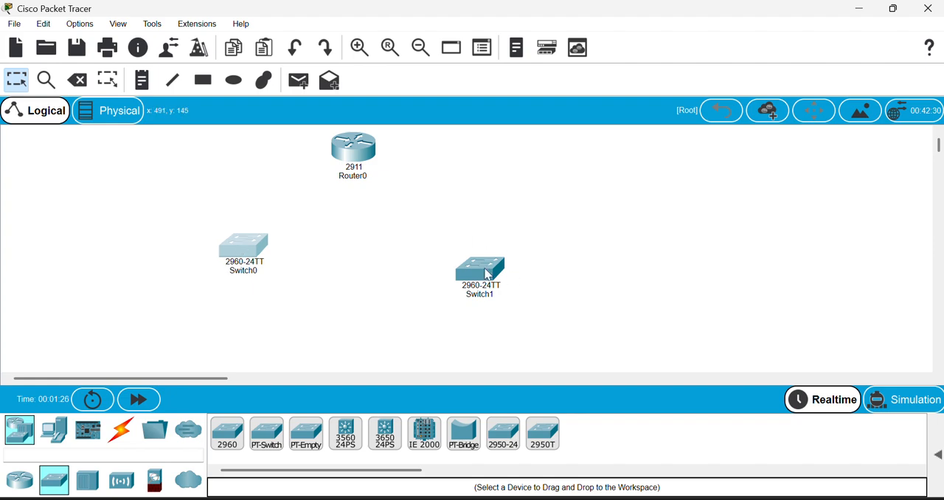
left_click_drag(489, 275, 478, 234)
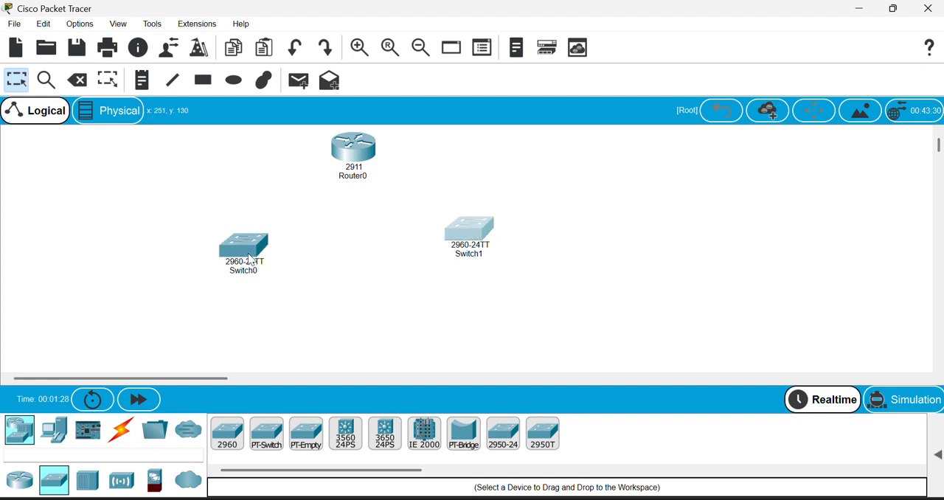
left_click_drag(251, 256, 252, 236)
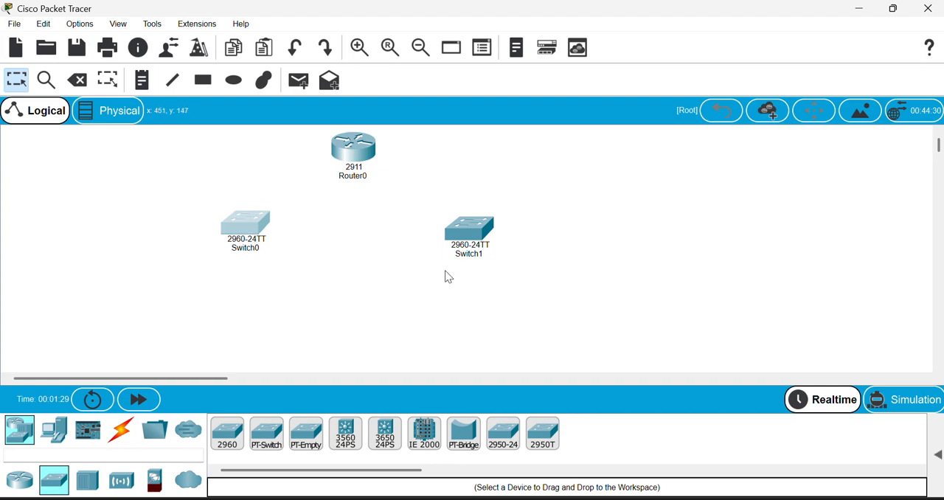
Place four PCs in a row below the switches, two per switch, and spread the two switches farther apart.
left_click(56, 431)
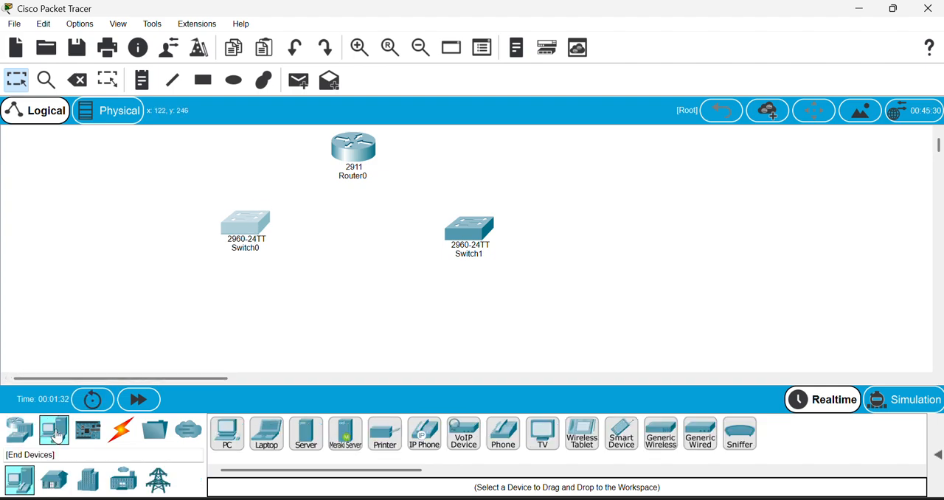
left_click_drag(230, 443, 125, 327)
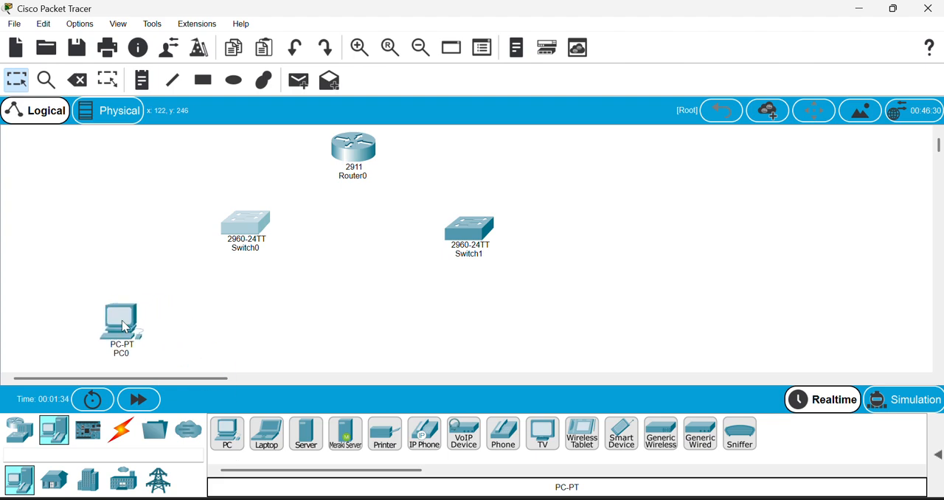
left_click_drag(227, 435, 327, 327)
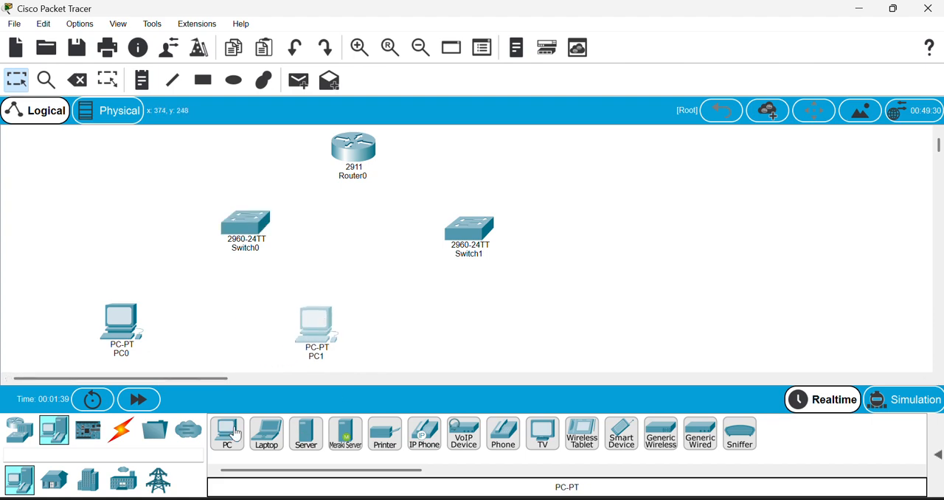
left_click_drag(234, 438, 435, 330)
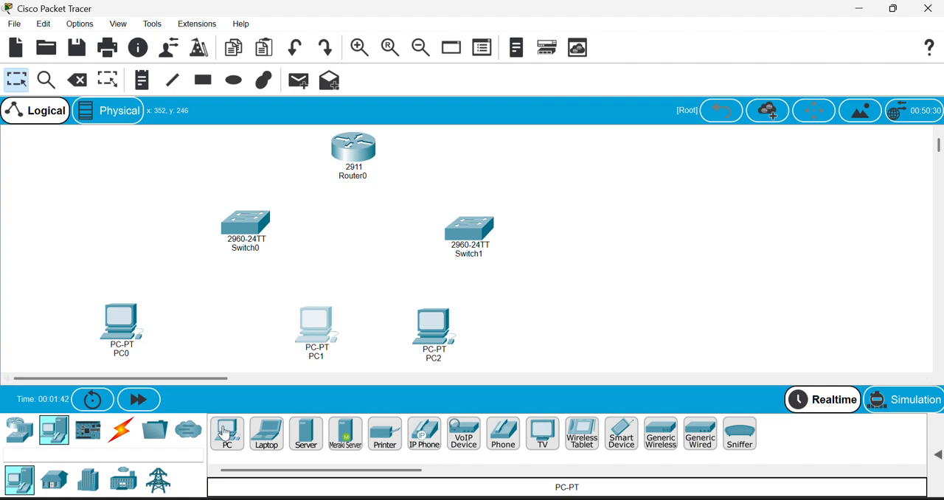
left_click_drag(228, 433, 610, 319)
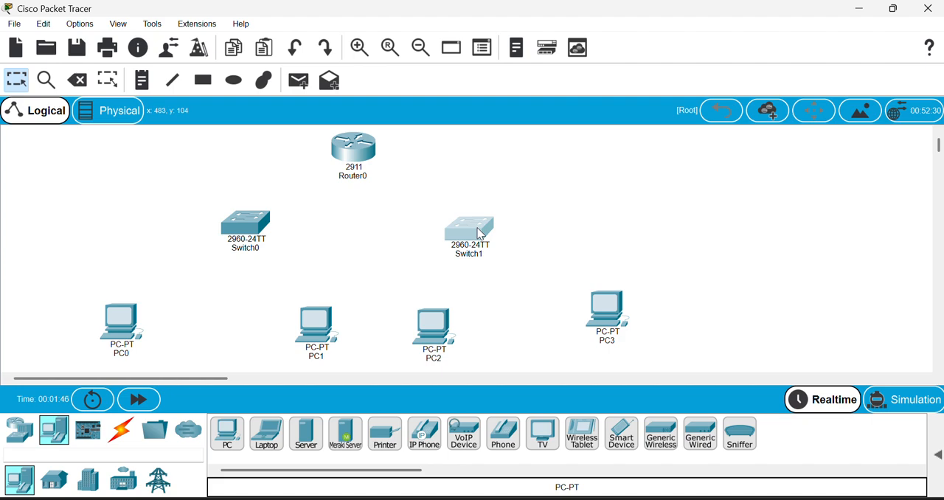
left_click_drag(480, 234, 513, 224)
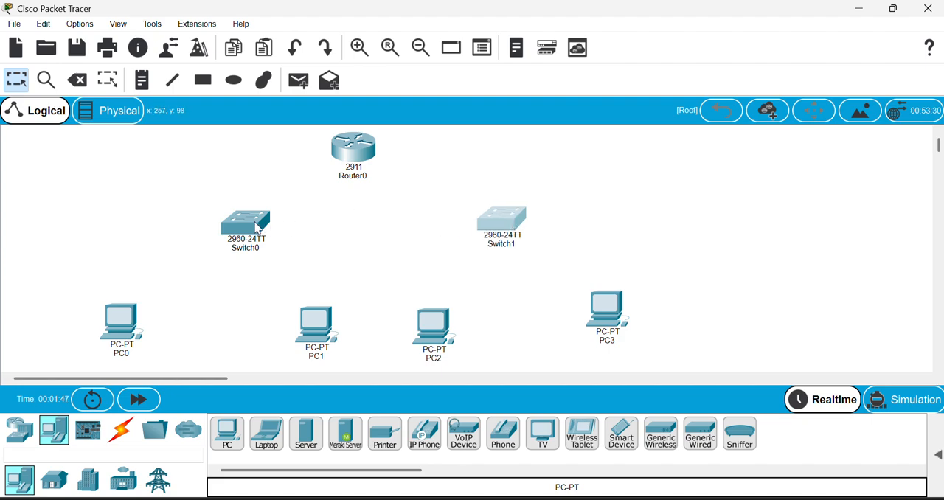
left_click_drag(258, 229, 235, 229)
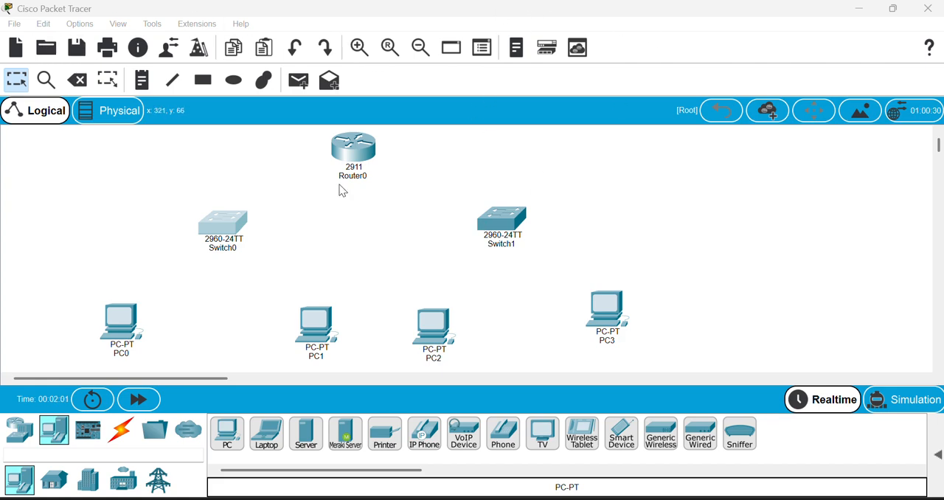
Connect PC0's FastEthernet0 to Switch0's FastEthernet0/1 with a copper straight-through cable.
left_click(121, 429)
left_click(319, 446)
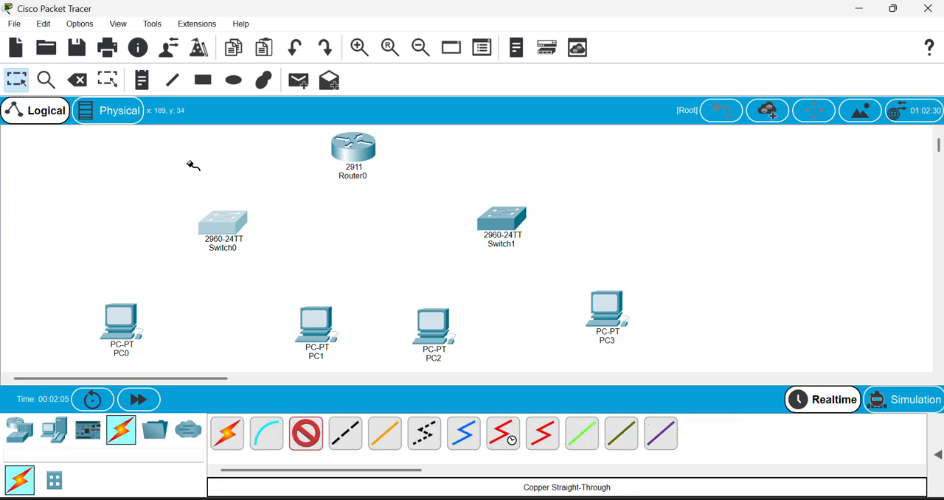
left_click(122, 322)
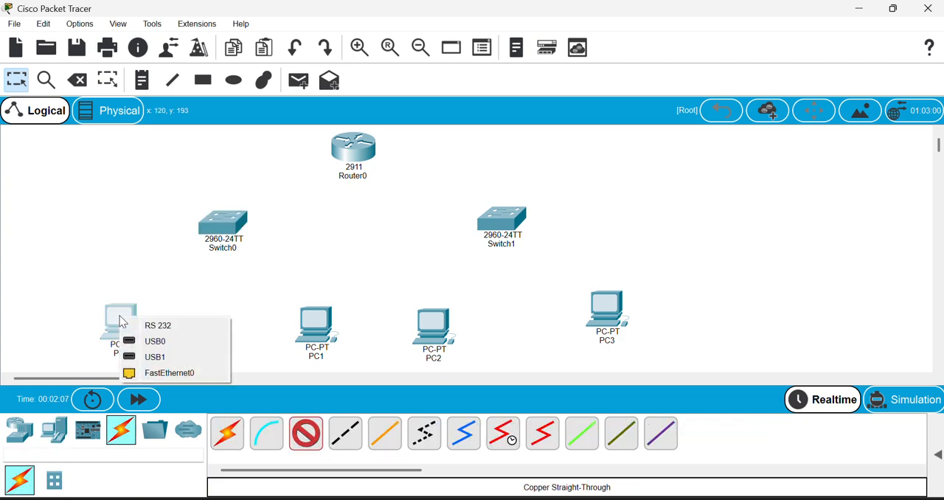
left_click(167, 372)
left_click(225, 226)
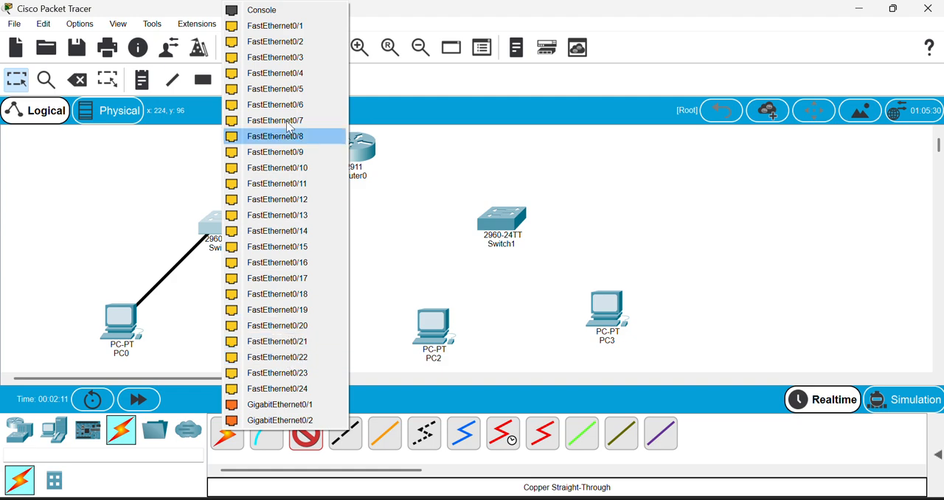
left_click(289, 28)
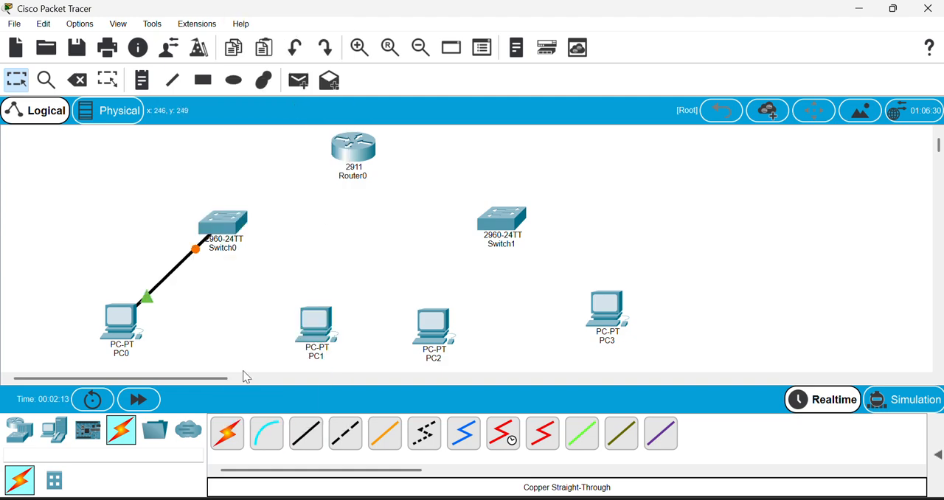
Connect PC1's FastEthernet0 to Switch0's FastEthernet0/2 with a copper straight-through cable.
left_click(295, 444)
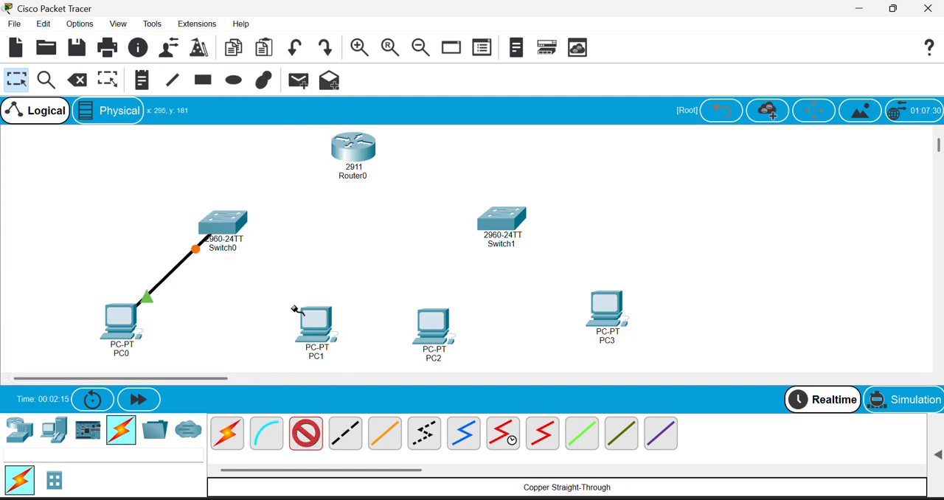
left_click(329, 333)
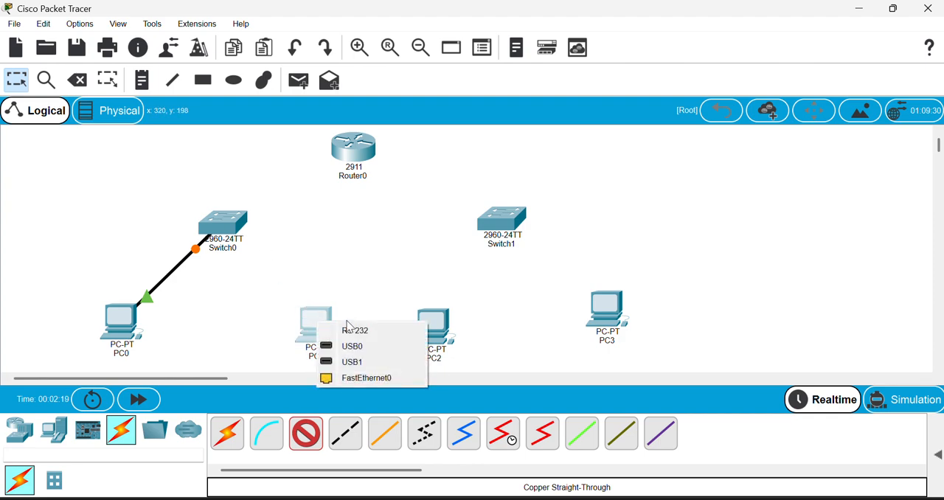
left_click(373, 378)
left_click(222, 224)
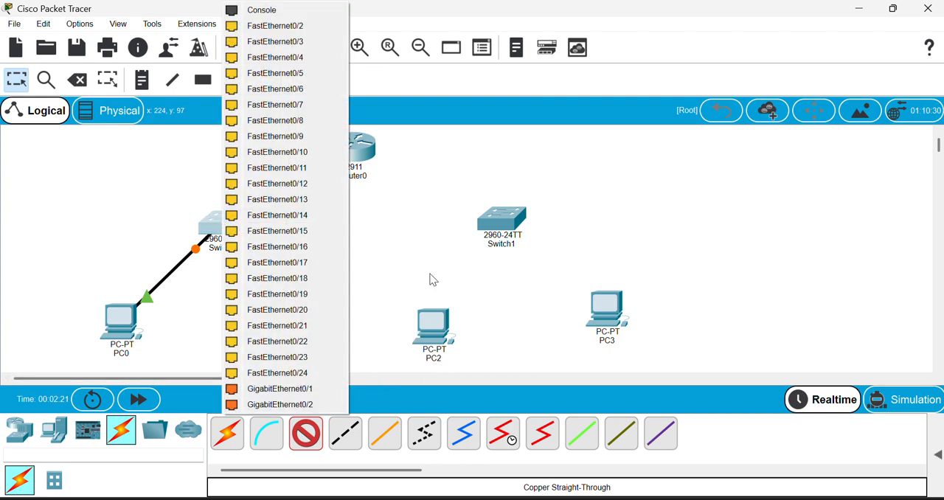
left_click(279, 26)
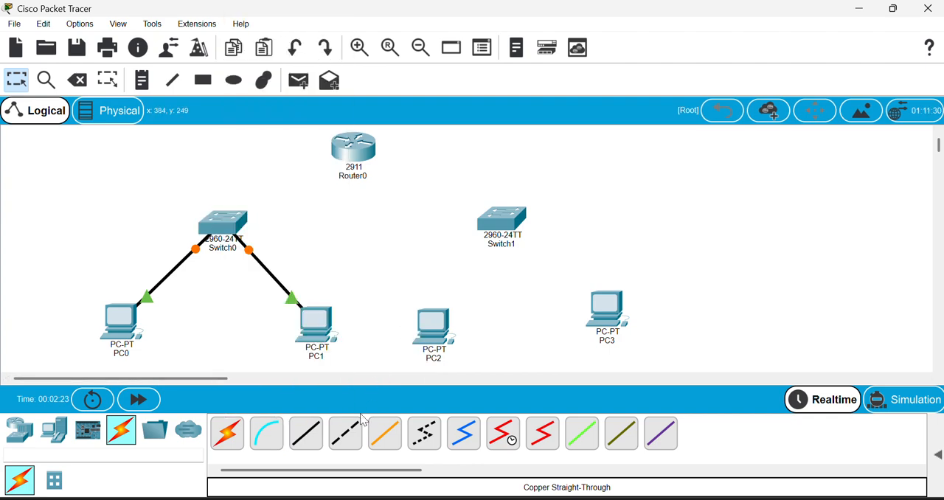
Connect PC2's FastEthernet0 to Switch1's FastEthernet0/1 with a copper straight-through cable.
left_click(306, 433)
left_click(431, 325)
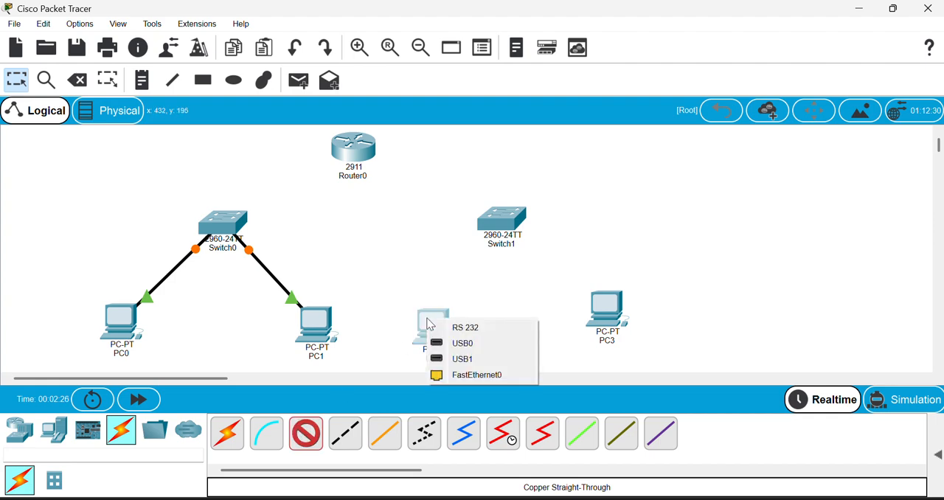
left_click(469, 375)
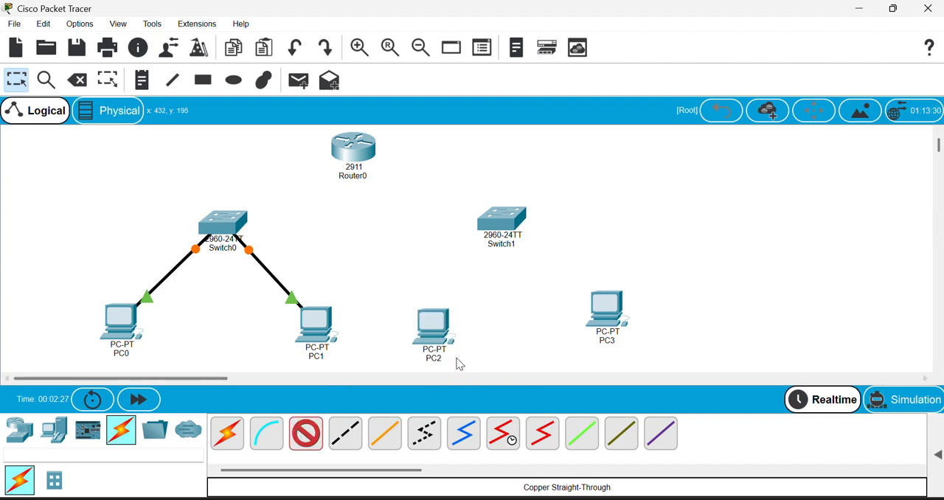
left_click(516, 218)
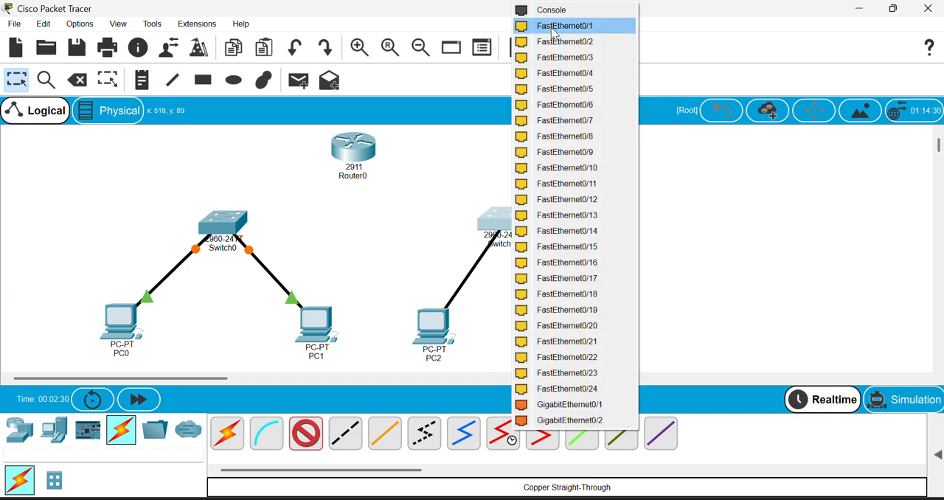
left_click(555, 32)
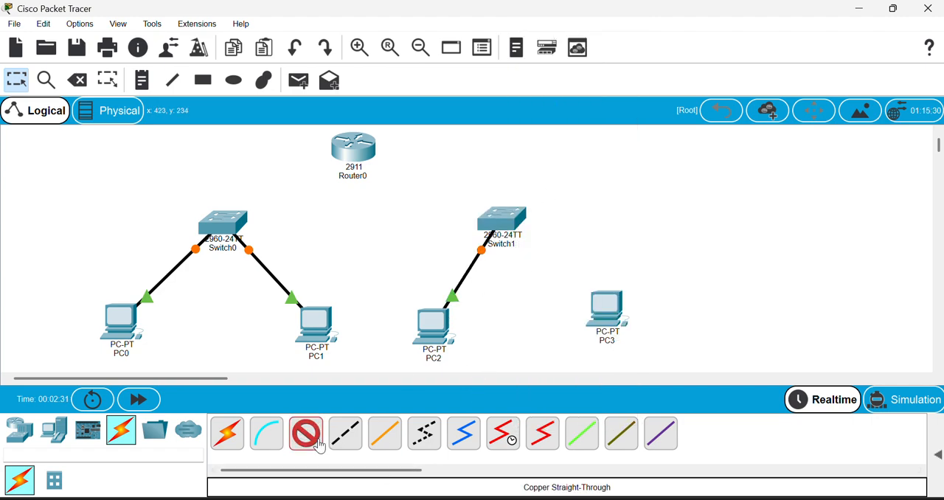
Connect PC3's FastEthernet0 to Switch1's FastEthernet0/2 with a copper straight-through cable.
left_click(604, 311)
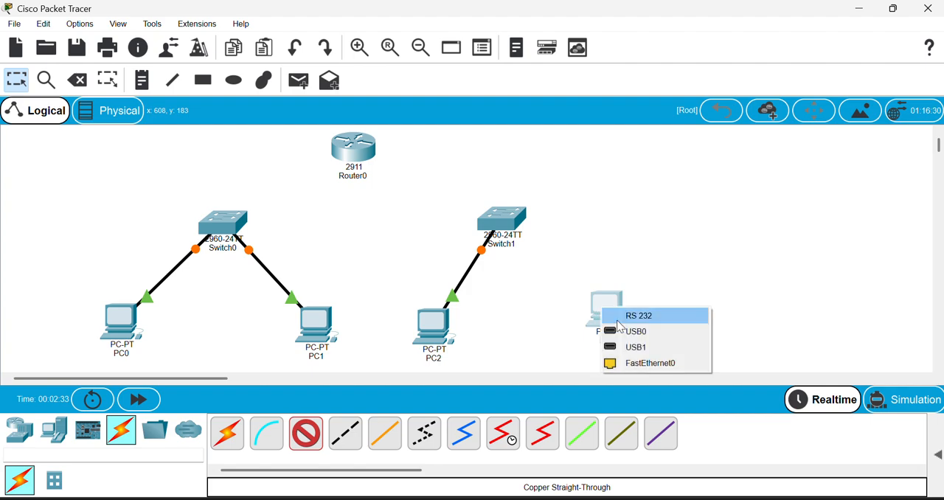
left_click(644, 362)
left_click(497, 220)
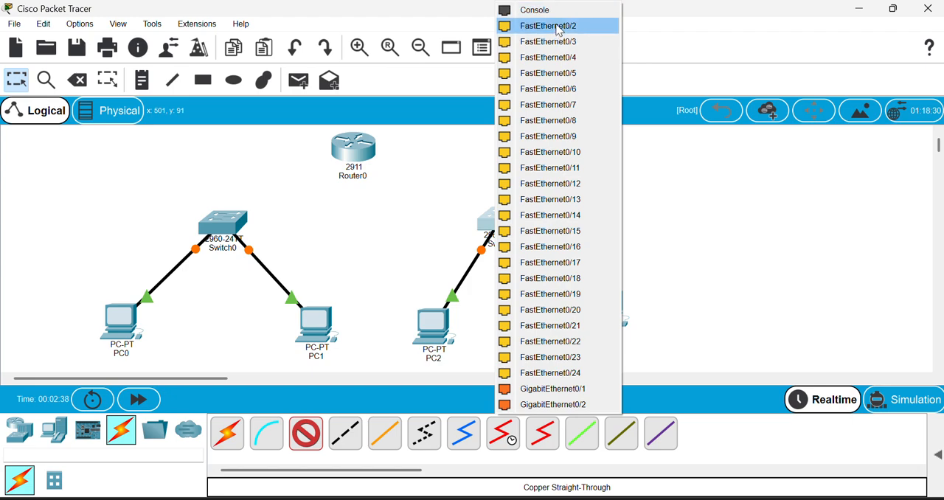
left_click(559, 26)
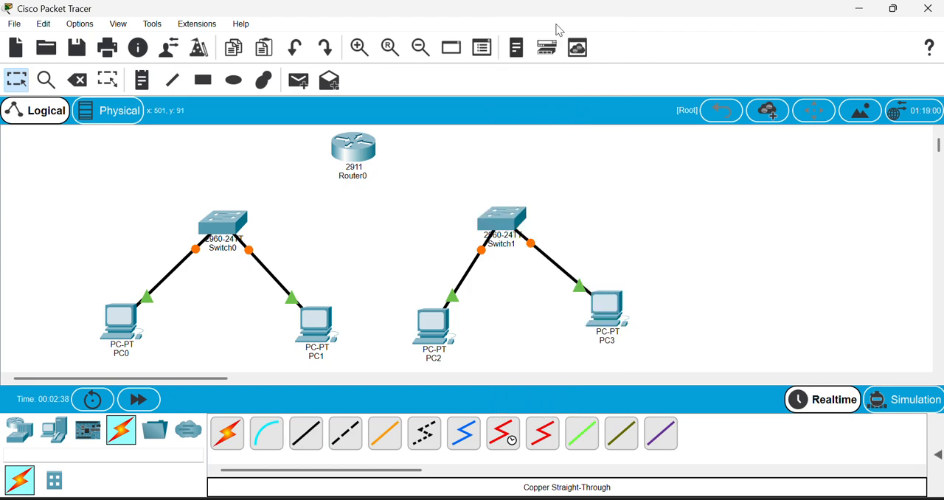
Link Switch0's FastEthernet0/24 to Router0's GigabitEthernet0/0 with a copper straight-through cable.
left_click(302, 433)
left_click(223, 219)
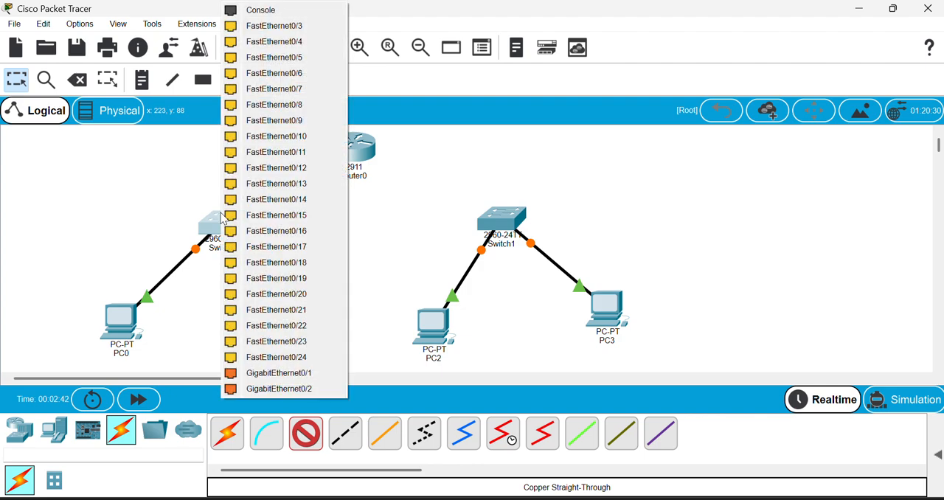
left_click(299, 357)
left_click(356, 147)
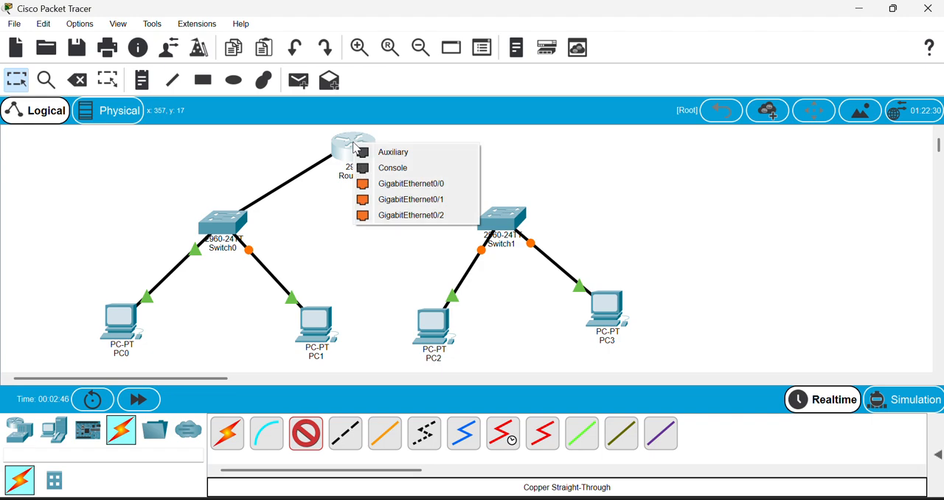
left_click(415, 184)
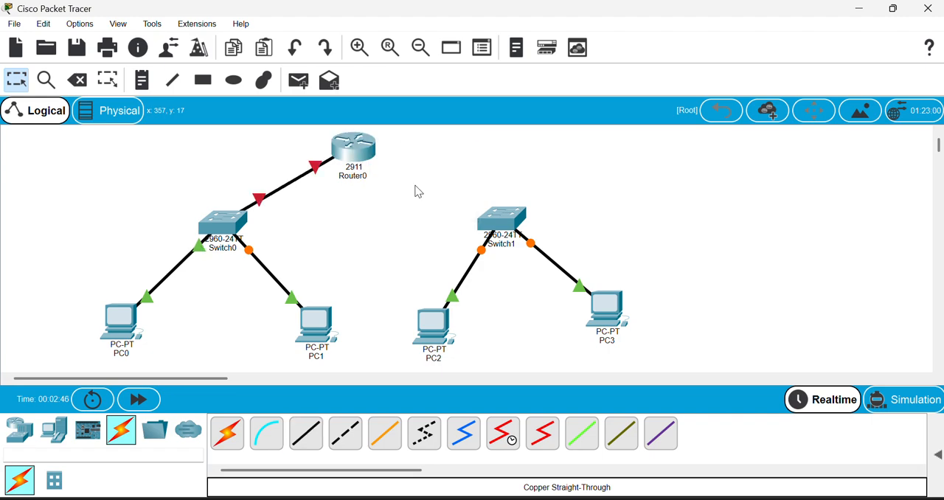
Link Switch1's FastEthernet0/24 to Router0's GigabitEthernet0/1 with a copper straight-through cable.
left_click(306, 433)
left_click(506, 220)
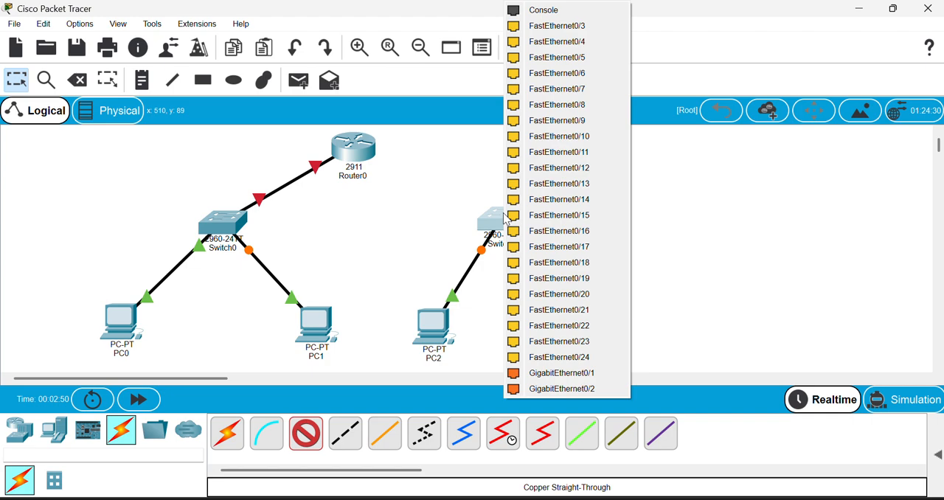
left_click(585, 359)
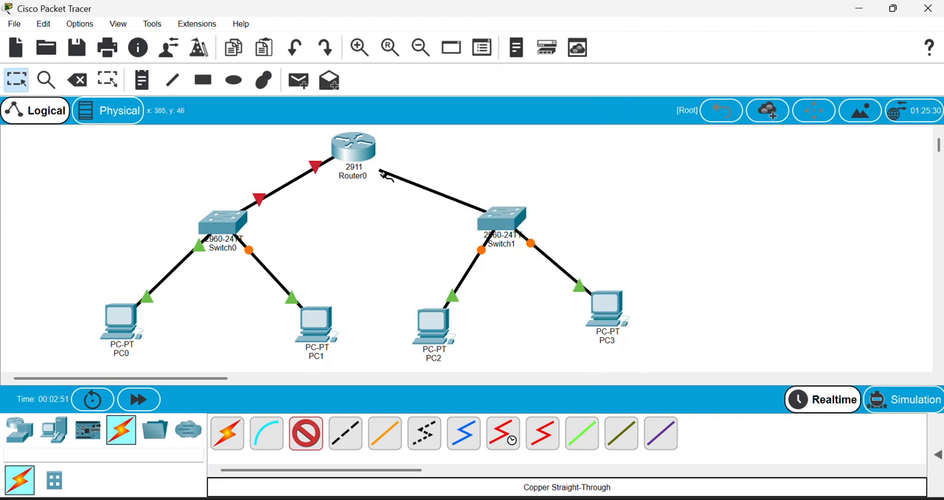
left_click(354, 148)
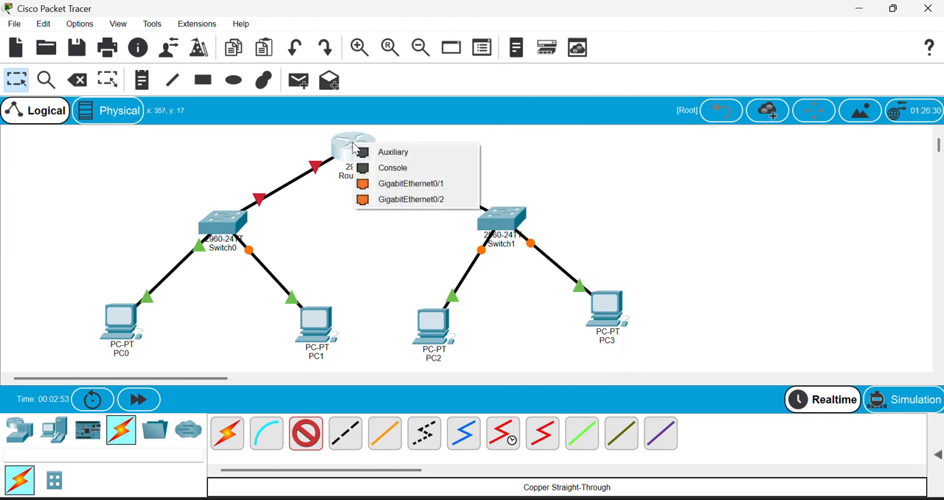
left_click(426, 188)
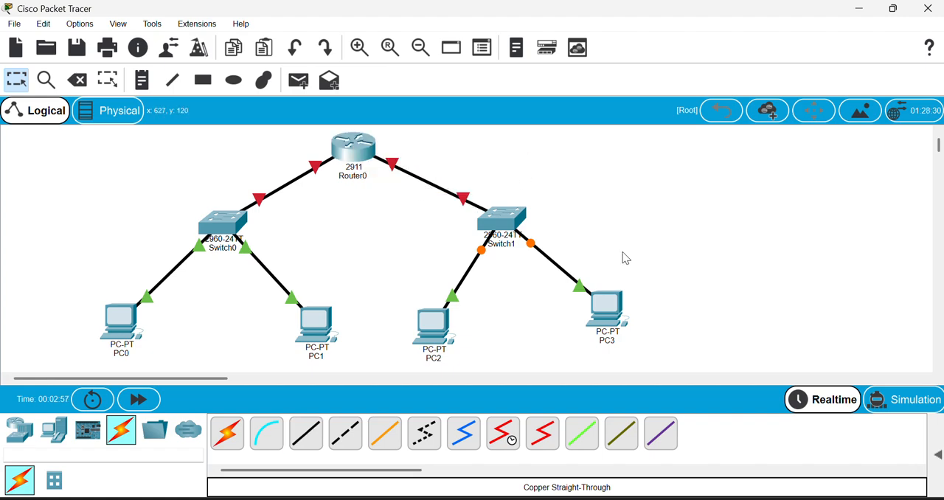
Shift PC3 slightly downward to bring it roughly in line with the other PCs.
left_click_drag(616, 319, 611, 326)
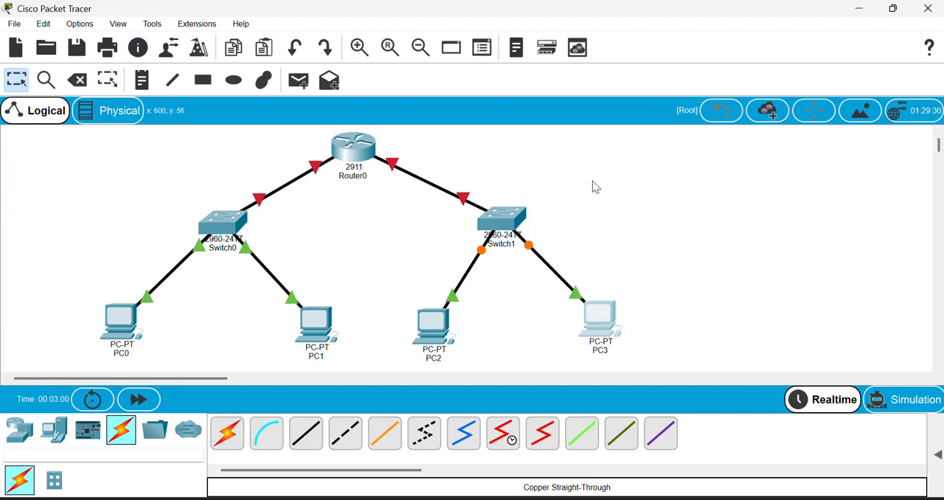
left_click(422, 50)
left_click(421, 50)
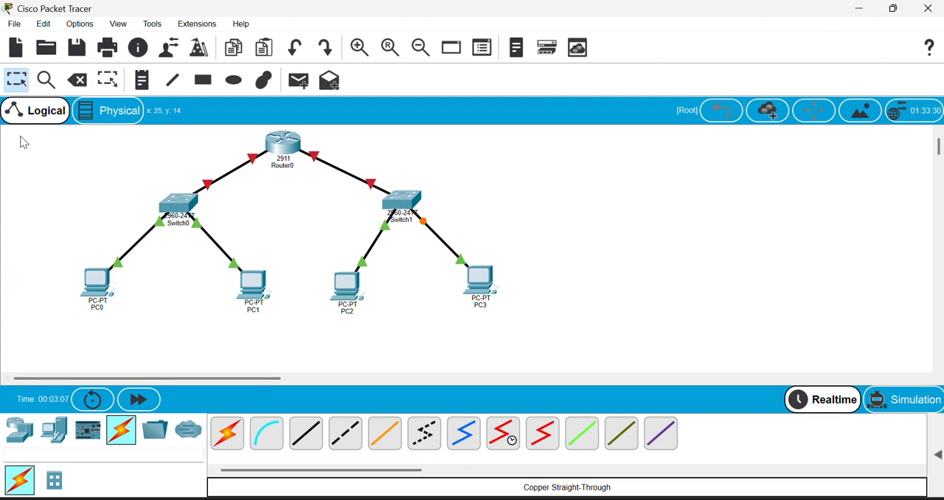
Place a note reading 192.168.50.11 below PC0 and a note reading 192.168.5012 below PC1.
left_click(142, 79)
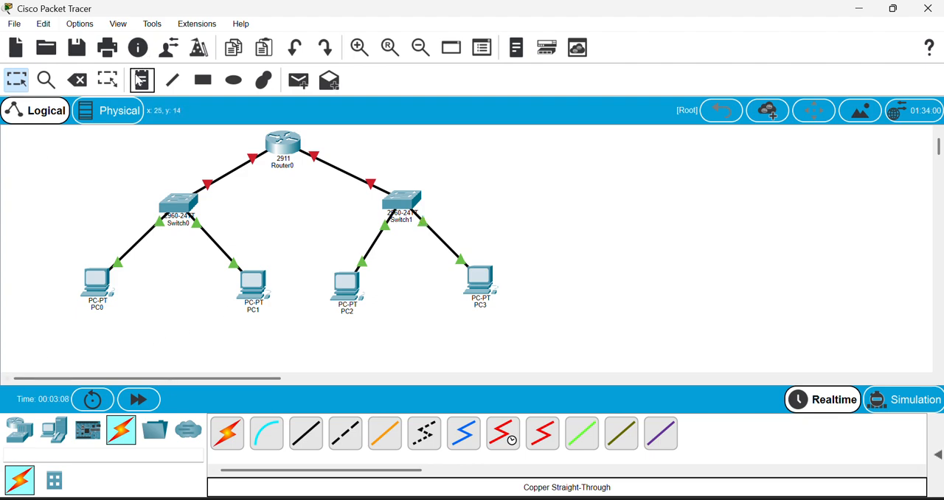
left_click(67, 325)
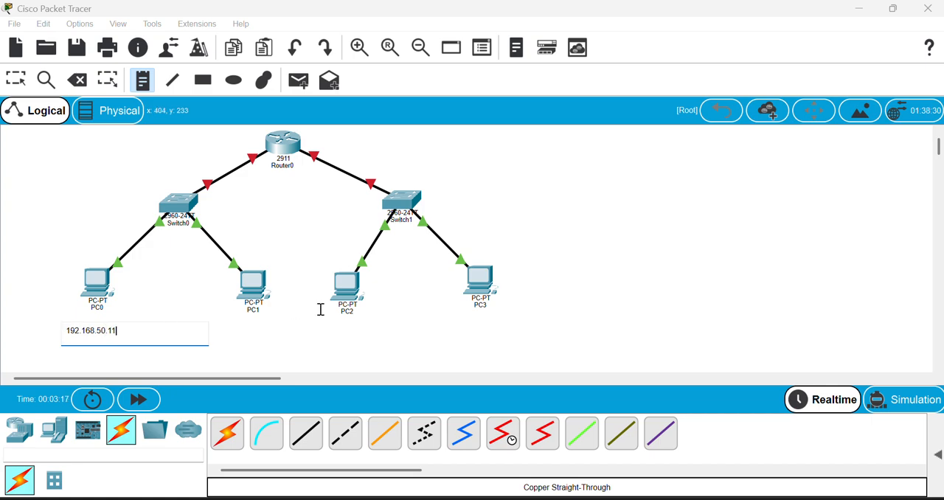
left_click(218, 337)
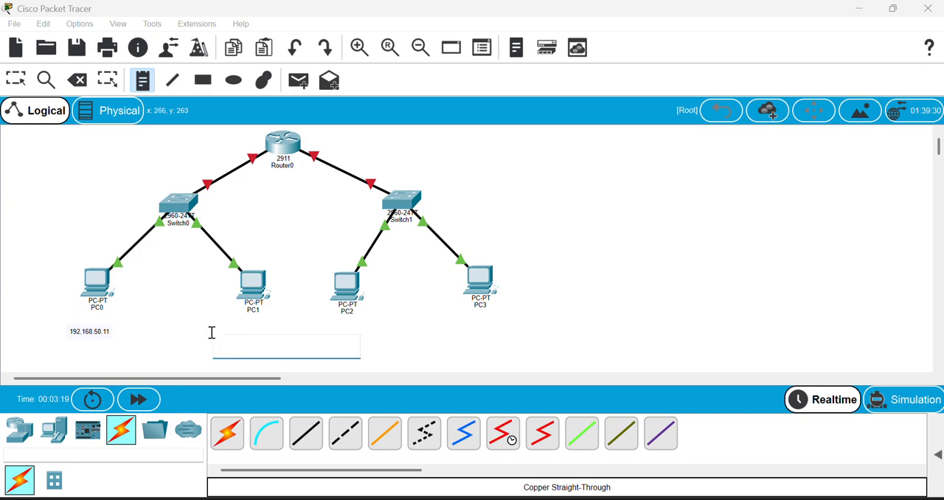
left_click(189, 323)
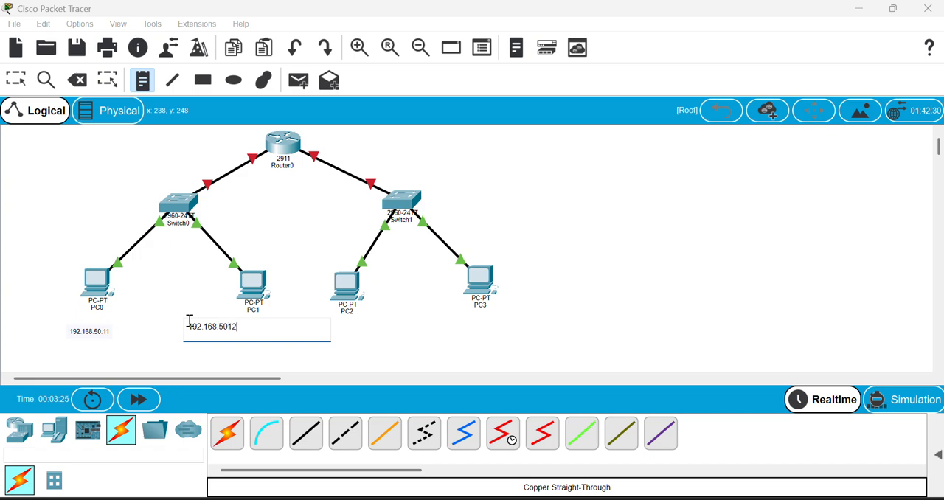
Place a note reading 192.168.60.11 below PC2 and a note reading 192.168.60.12 below PC3.
left_click(346, 326)
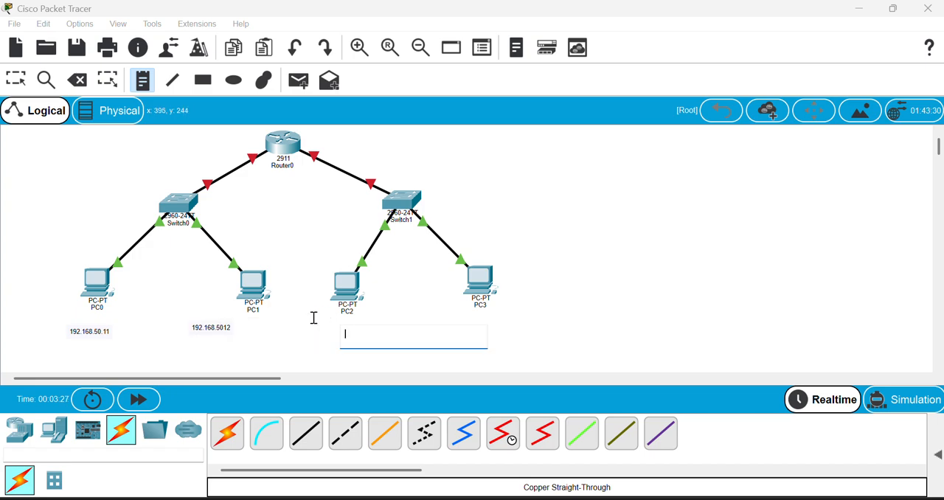
left_click(303, 323)
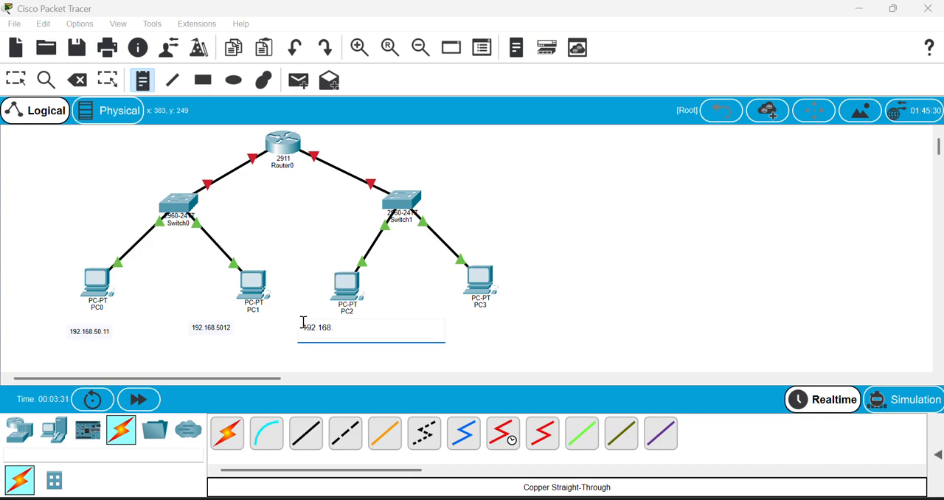
type("192.168.60.11")
left_click(453, 316)
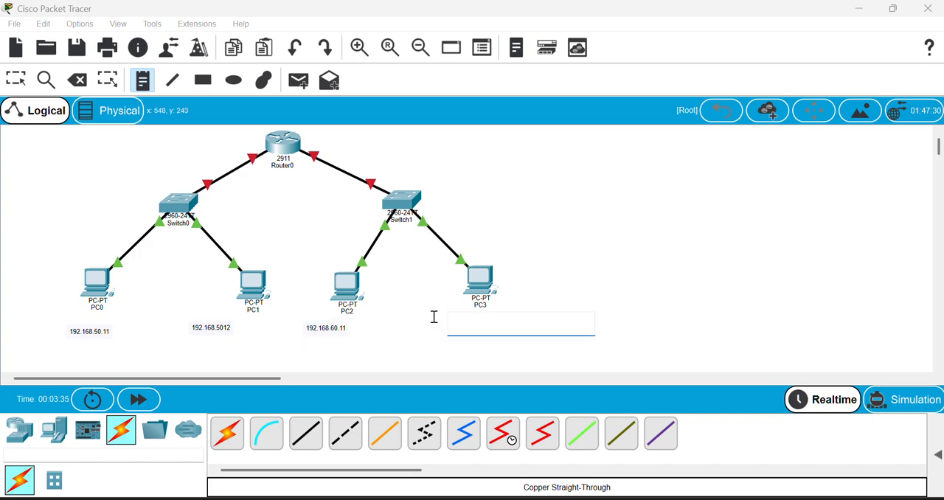
left_click(434, 316)
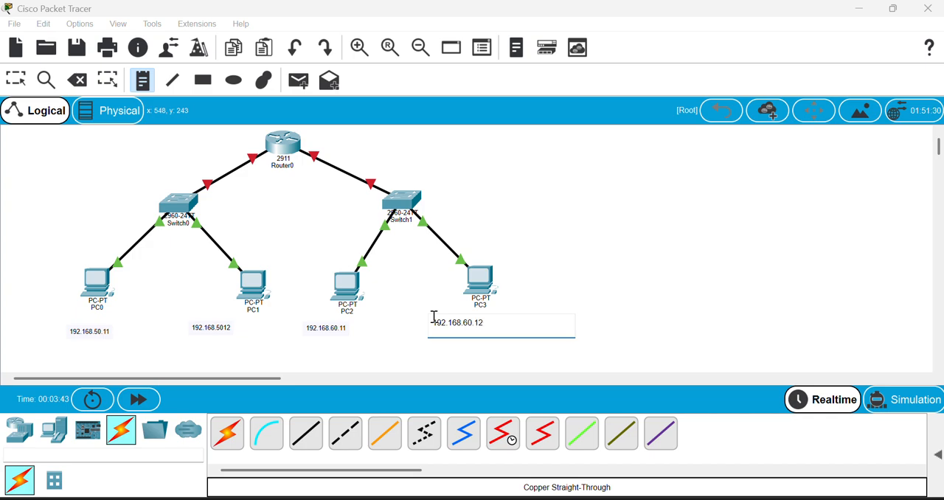
left_click(742, 245)
Add two-line notes reading "vlan 100 deptA" above Switch0 and "vlan 200 deptB" above Switch1, and leave the note tool.
left_click(158, 142)
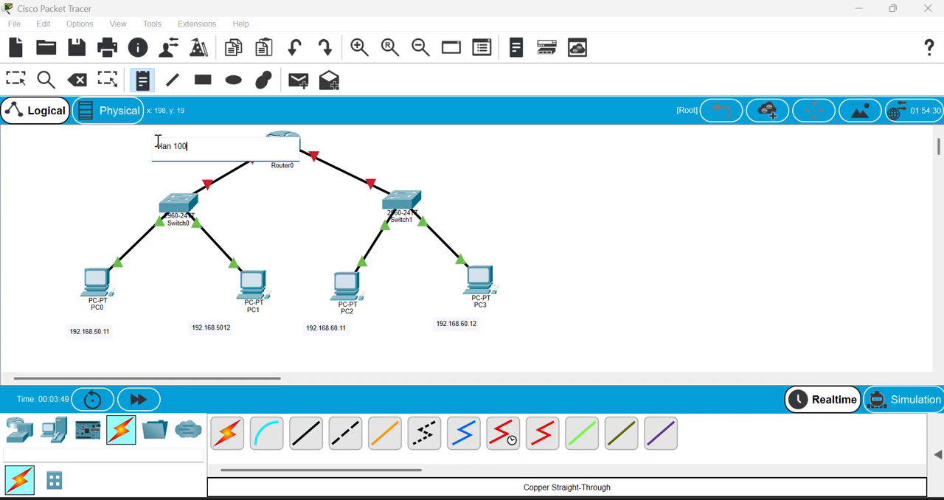
key("Return")
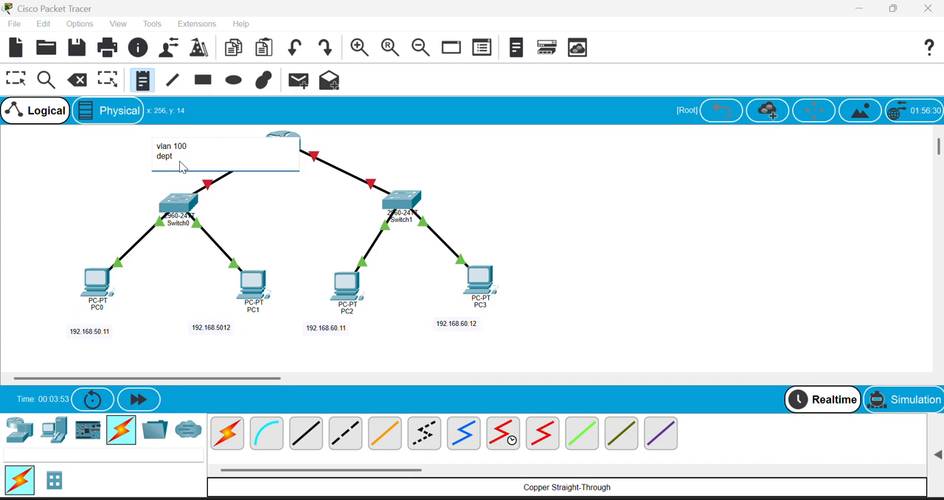
left_click(366, 138)
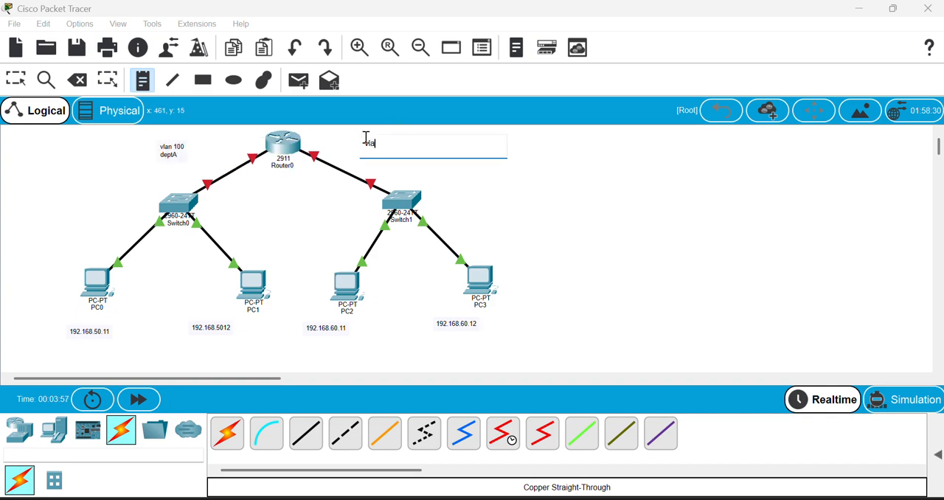
type("vlan 200")
key("Return")
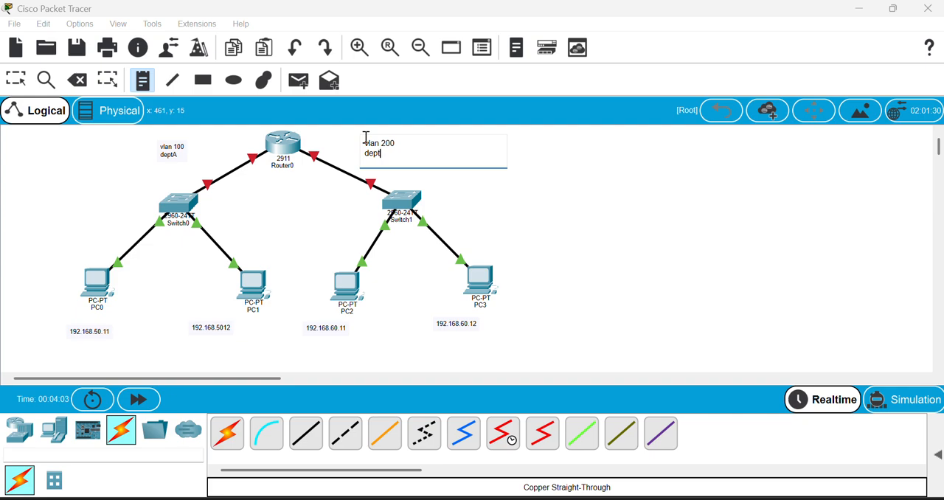
left_click(535, 185)
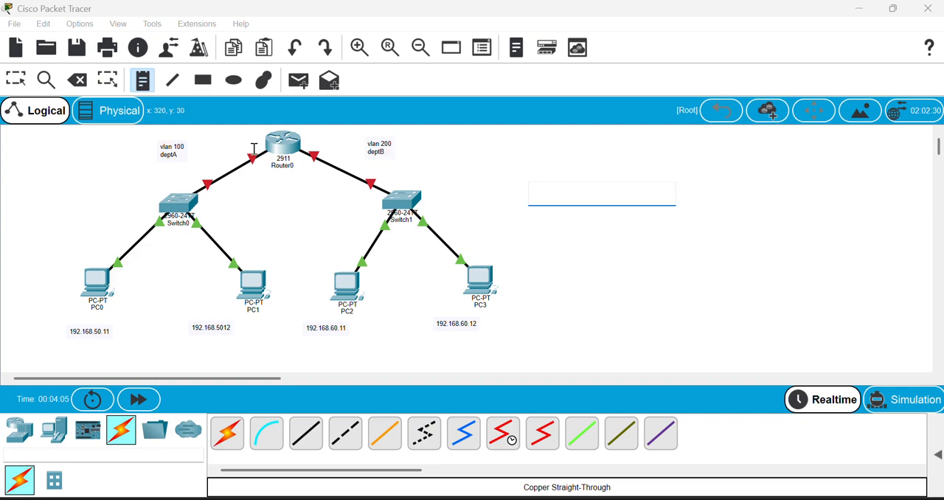
left_click(459, 168)
left_click(79, 82)
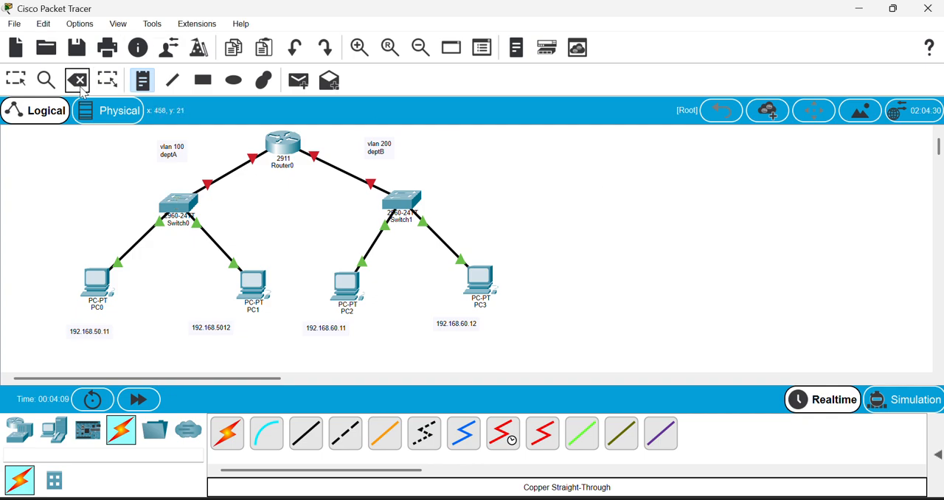
key("Escape")
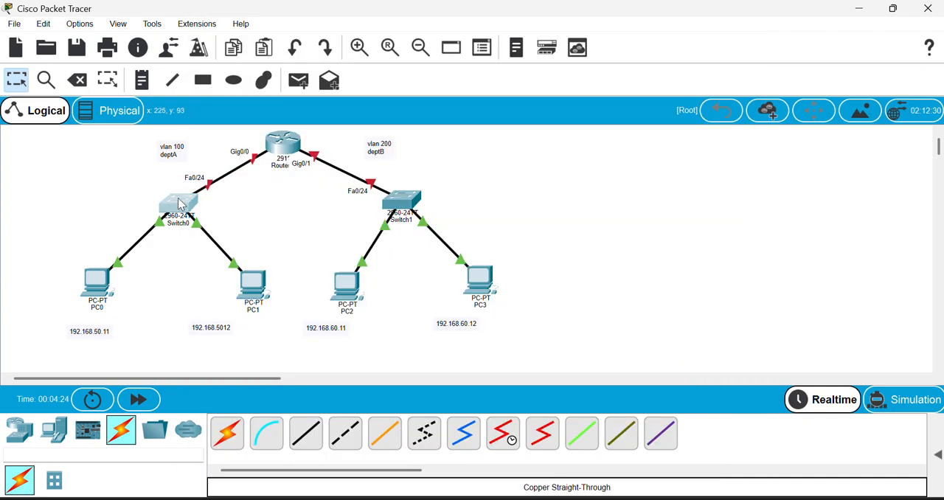
Open Switch0's command line interface and enter privileged EXEC mode with the enable command.
left_click(177, 211)
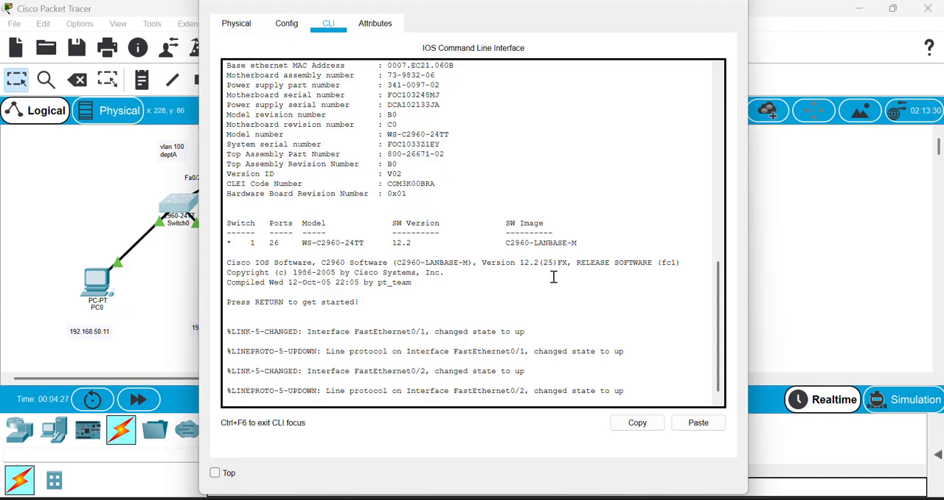
key("Return")
key("Return")
key("Return")
key("Return")
key("Return")
type("ena")
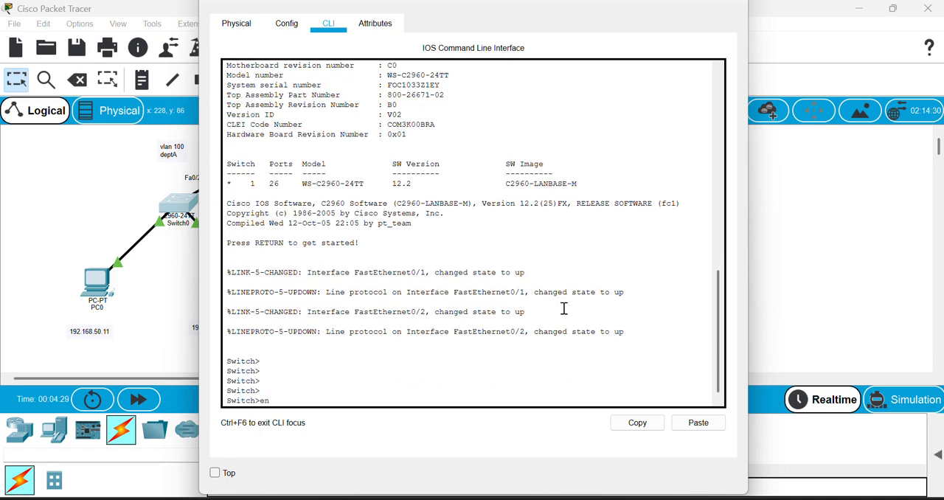
key("Tab")
key("Return")
Enter global configuration mode on Switch0 with configure terminal.
type("con")
key("Tab")
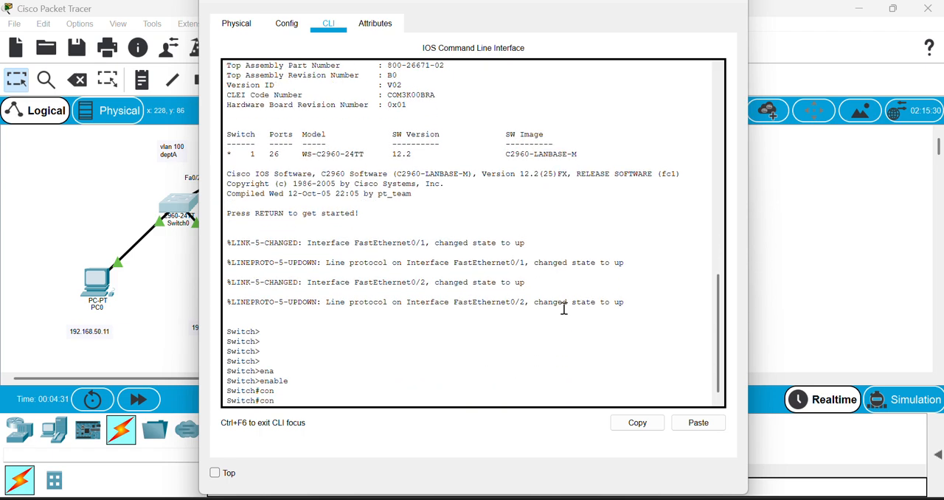
type("f")
key("Tab")
type("te")
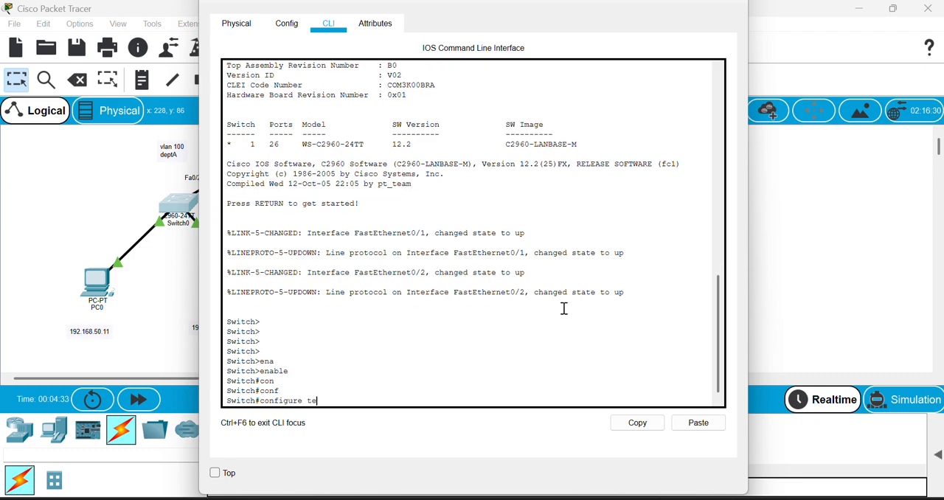
key("Tab")
key("Return")
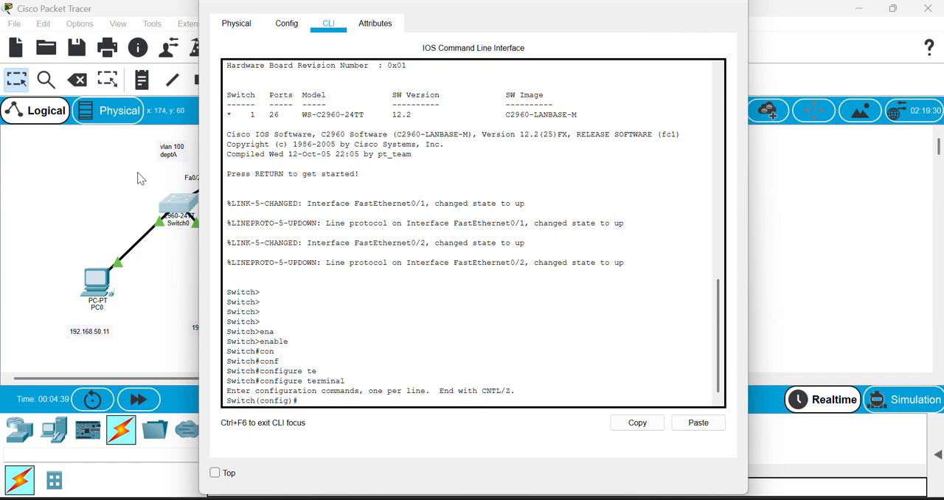
left_click(377, 351)
type("in")
key("Tab")
key("BackSpace")
key("BackSpace")
key("BackSpace")
key("BackSpace")
key("BackSpace")
key("BackSpace")
key("BackSpace")
key("BackSpace")
key("BackSpace")
key("BackSpace")
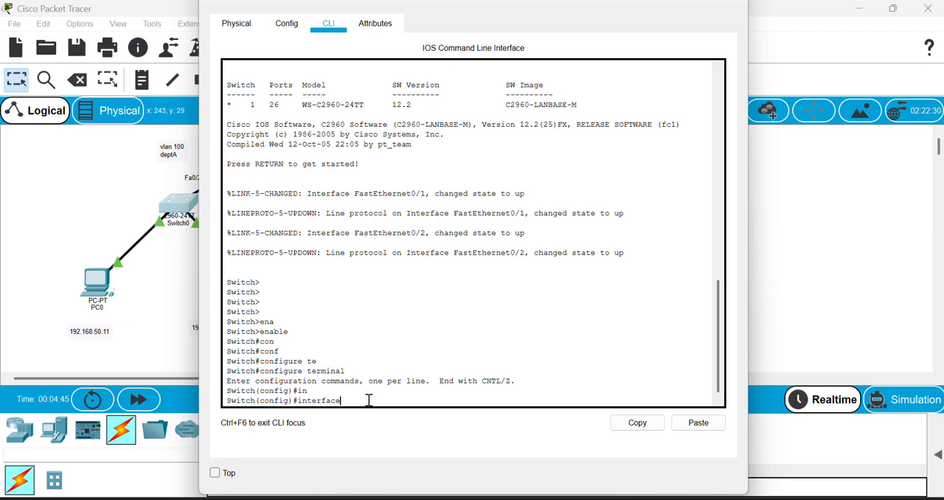
Create VLAN 100 on Switch0 with the command vlan 100.
type("va")
key("Tab")
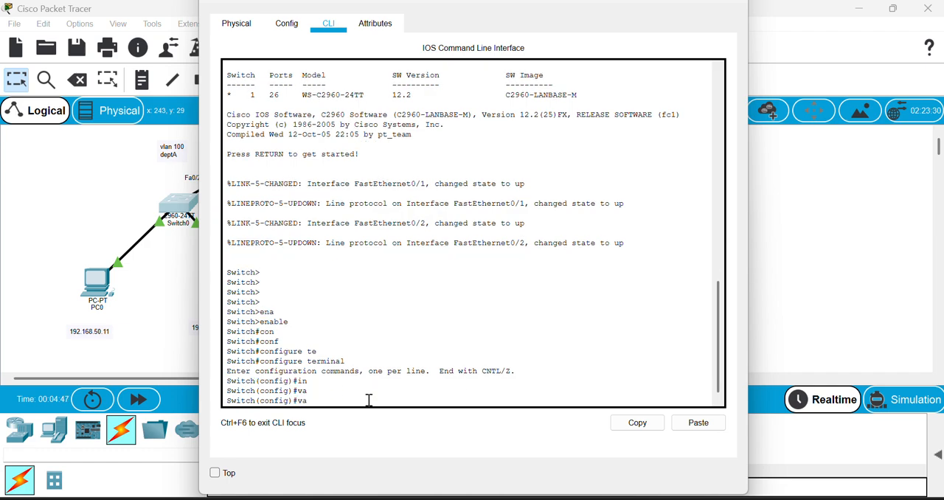
type("l")
key("Tab")
type("n 100")
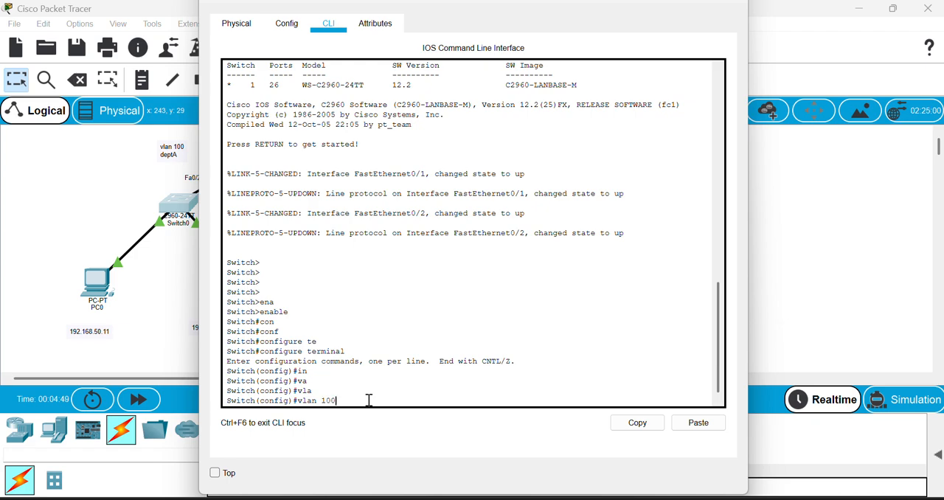
key("Return")
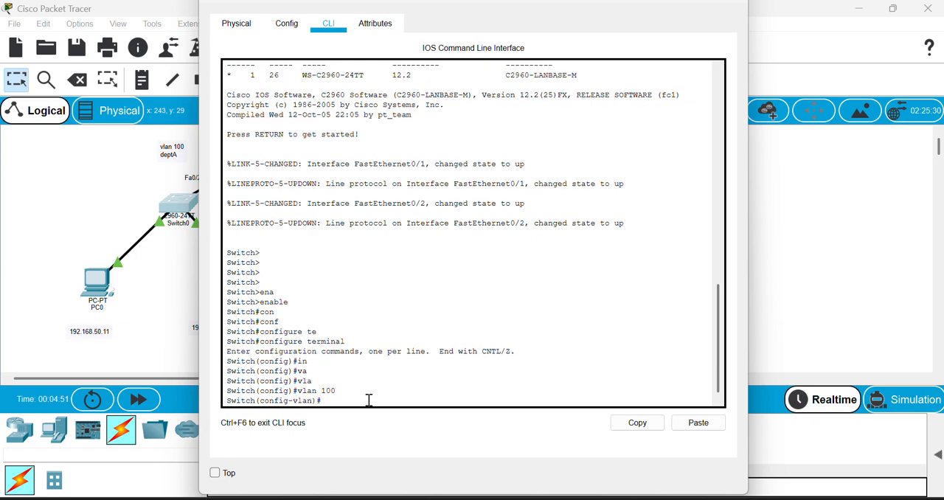
Name VLAN 100 deptA and exit VLAN configuration mode.
type("na")
key("Tab")
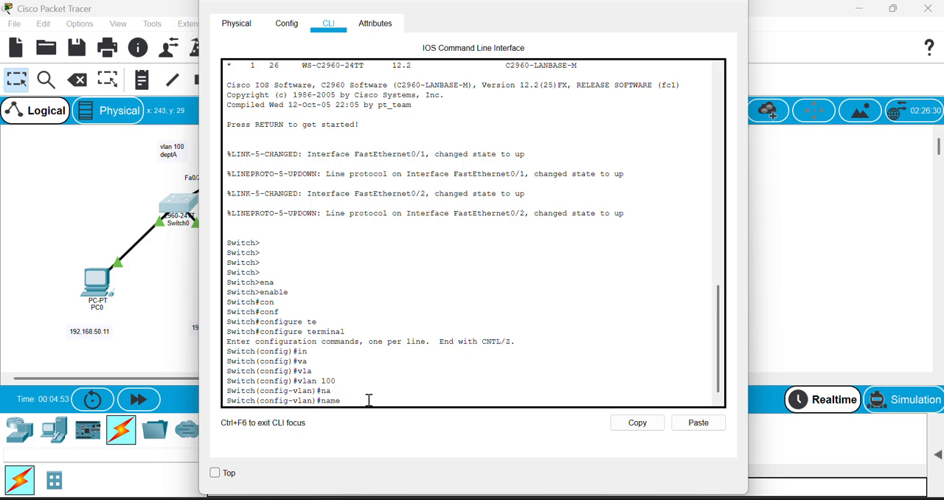
type("deptA")
key("Return")
type("ex")
key("Tab")
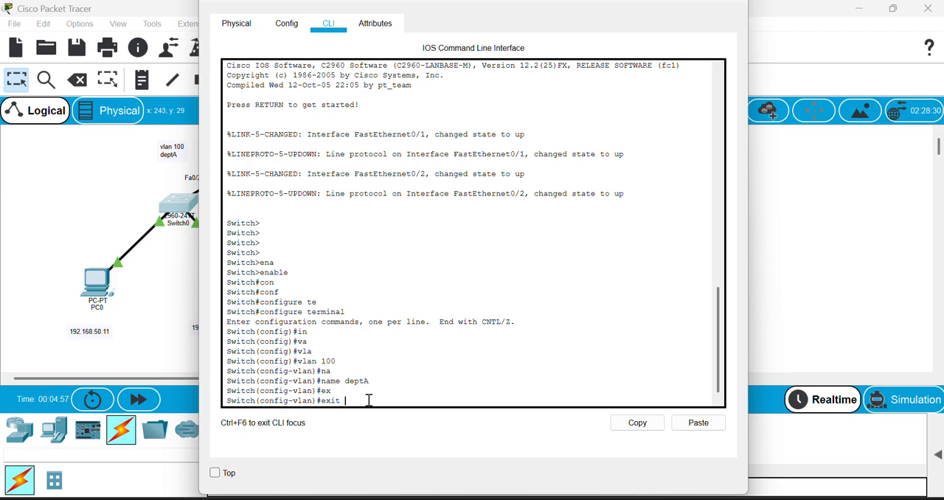
key("Return")
Enter interface range configuration for ports fastEthernet 0/1-24 on Switch0.
type("in")
key("Tab")
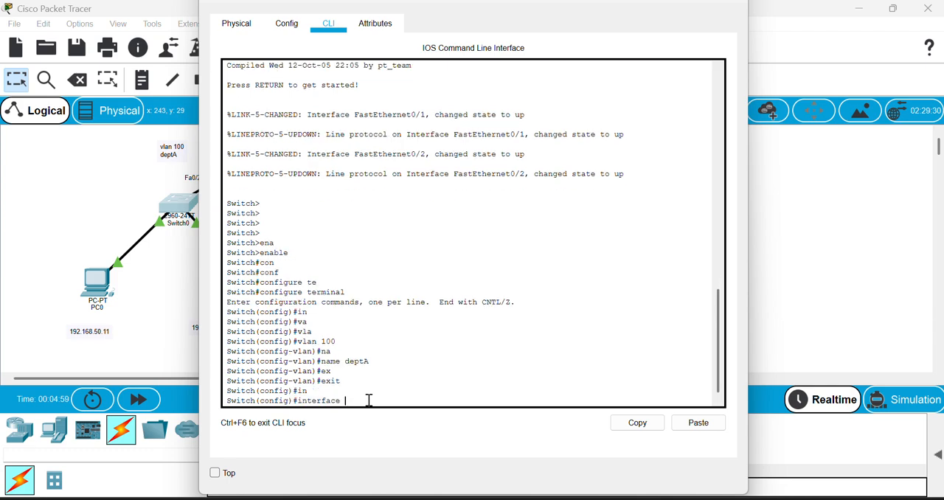
type("ra")
key("Tab")
type("fa")
key("Tab")
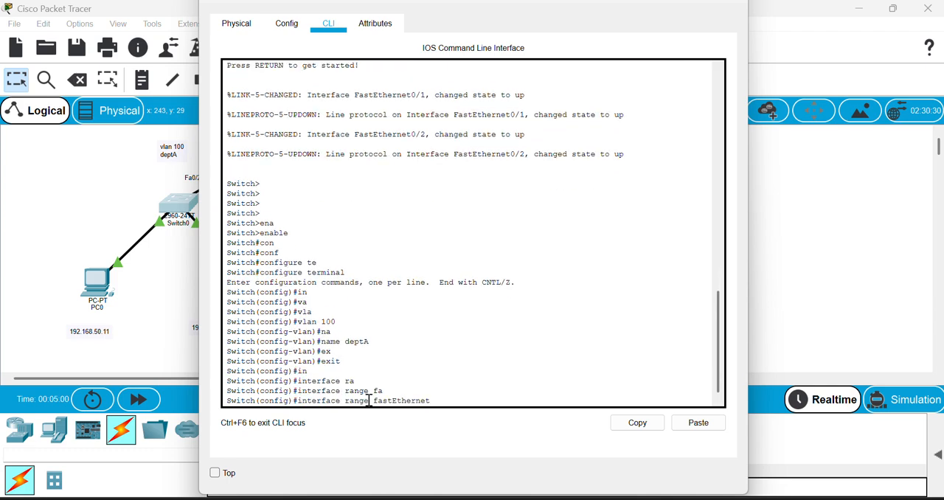
type("0/1-24")
key("Return")
Set the selected Switch0 port range to access mode with switchport mode access.
type("swi")
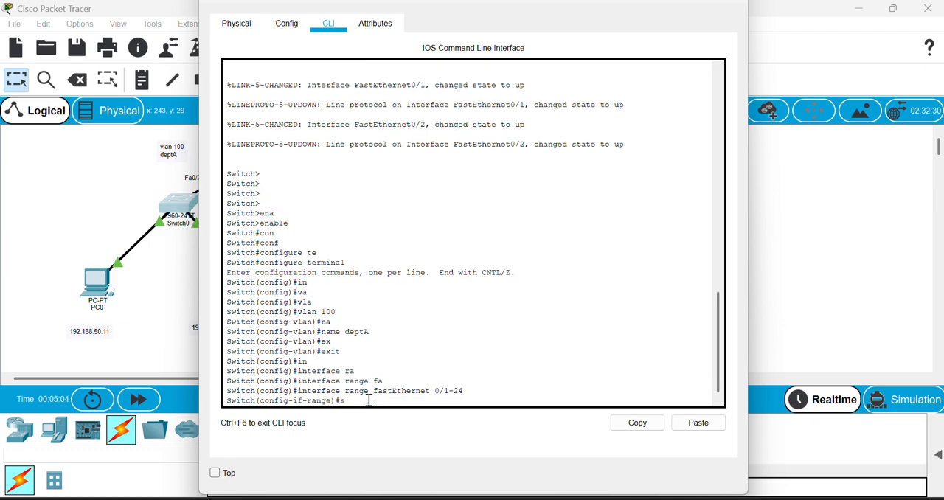
key("Tab")
type("mo")
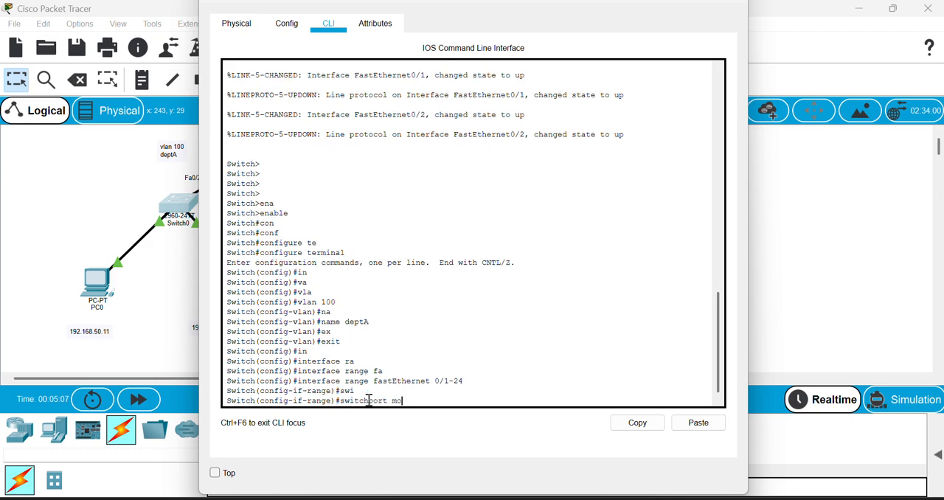
key("Tab")
type("ac")
key("Tab")
key("Return")
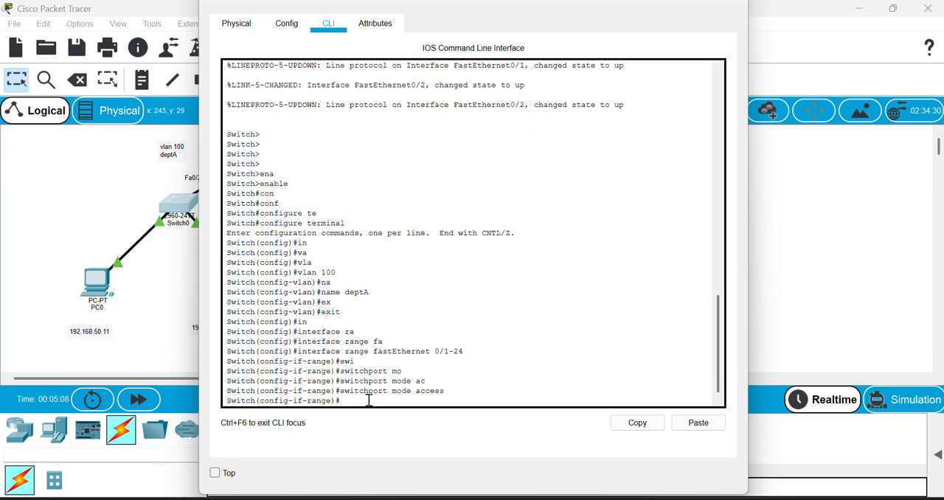
Assign the selected Switch0 port range to VLAN 100 with switchport access vlan 100.
type("sw")
key("Tab")
type("acc")
key("Tab")
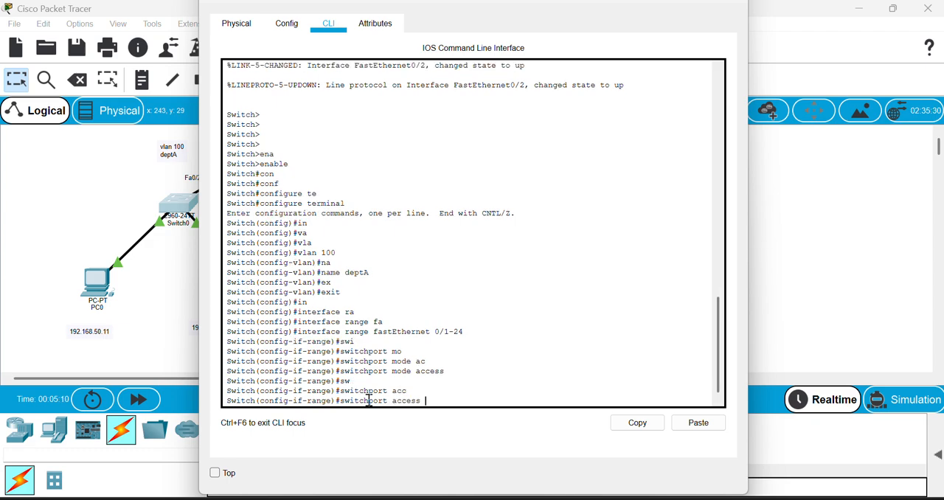
type("v")
key("Tab")
type("100")
key("Return")
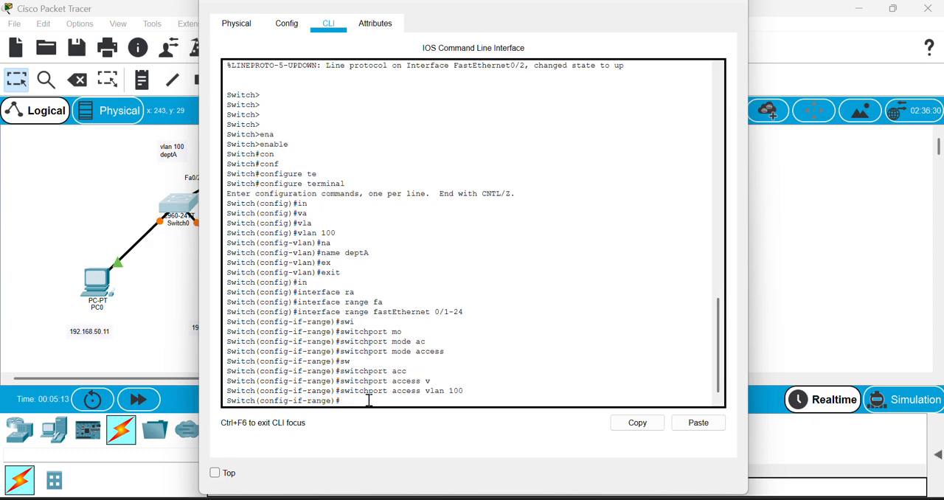
Enable the Switch0 port range with no shutdown and exit back to privileged EXEC mode.
type("no shu")
key("Tab")
key("Return")
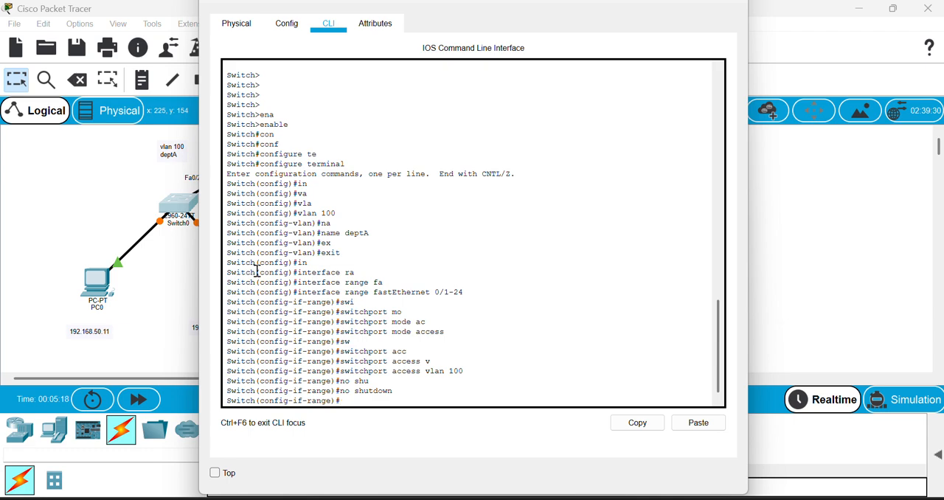
type("ex")
key("Tab")
key("Return")
type("exi")
key("Tab")
key("Return")
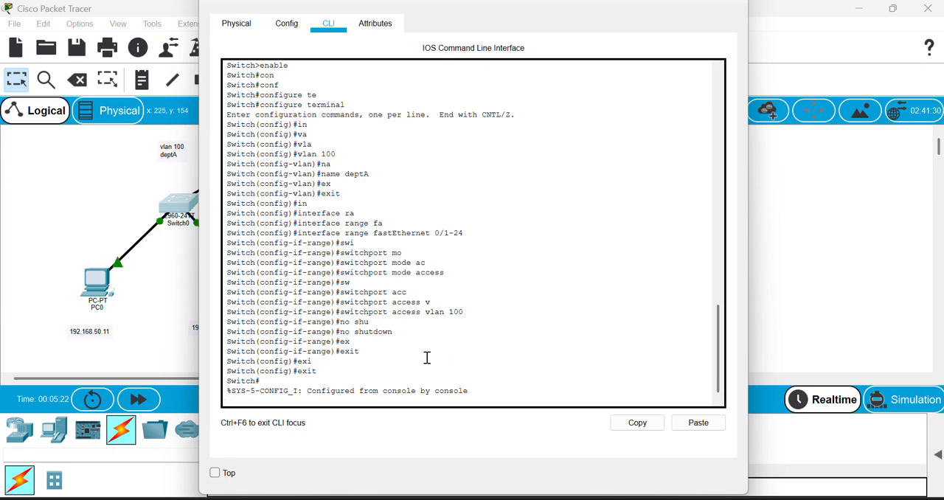
Save the running configuration on Switch0 with write memory.
key("Return")
key("Return")
key("Return")
type("wr")
key("Tab")
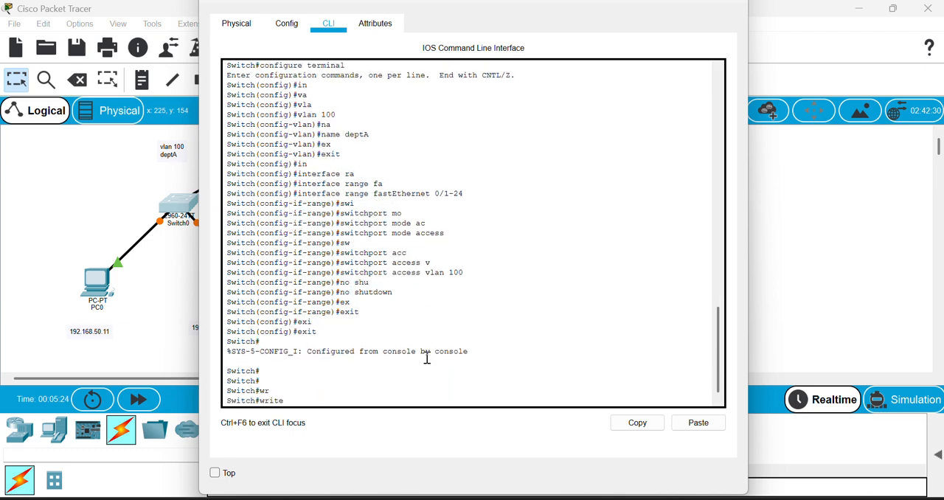
type("me")
key("Tab")
key("Return")
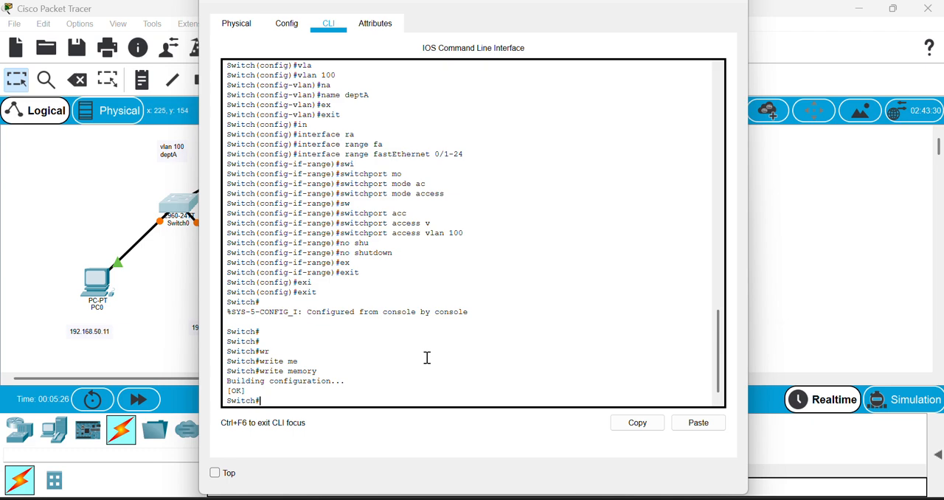
Display Switch0's VLAN port assignments with show vlan brief and return to the network topology.
type("sho")
key("Tab")
type("vla")
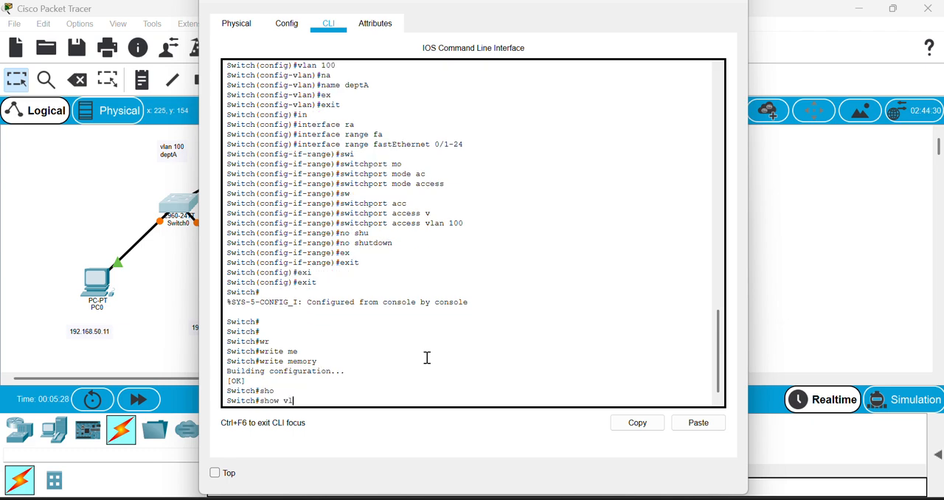
key("Tab")
type("br")
key("Tab")
key("Return")
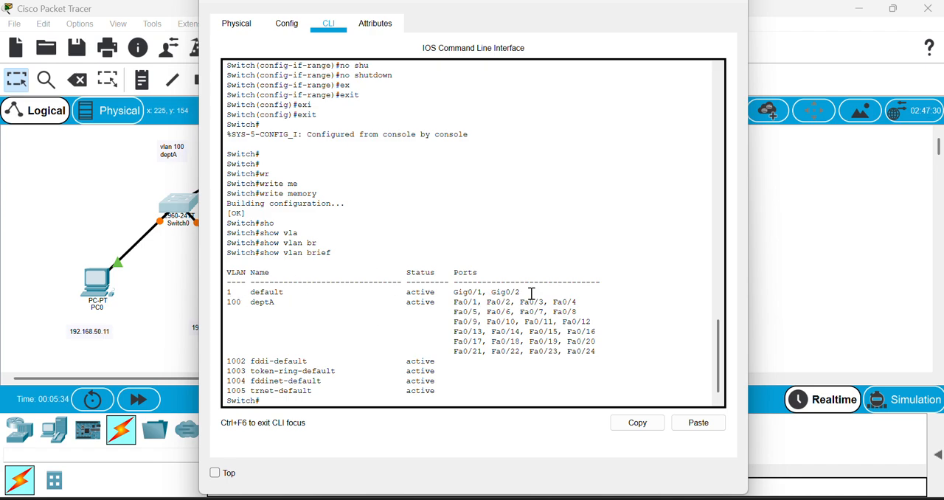
left_click(164, 359)
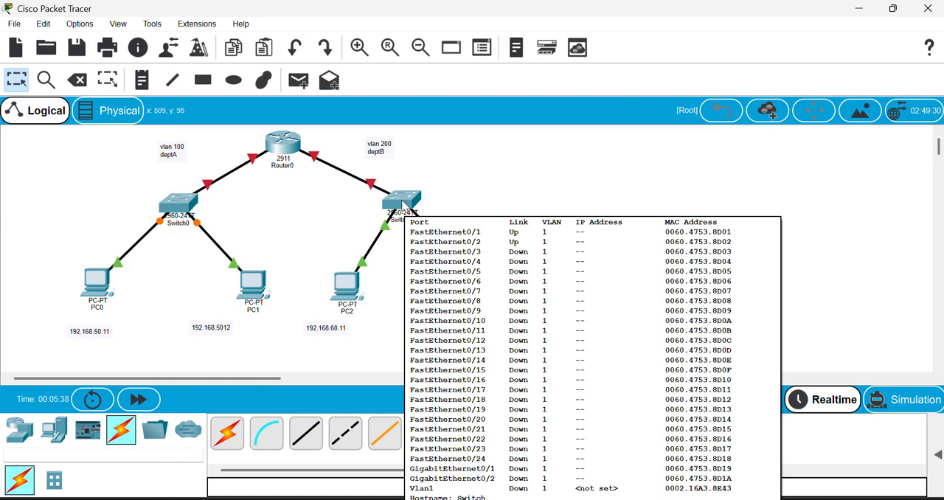
Open Switch1's command line and enter privileged EXEC mode with enable.
left_click(404, 206)
left_click(332, 23)
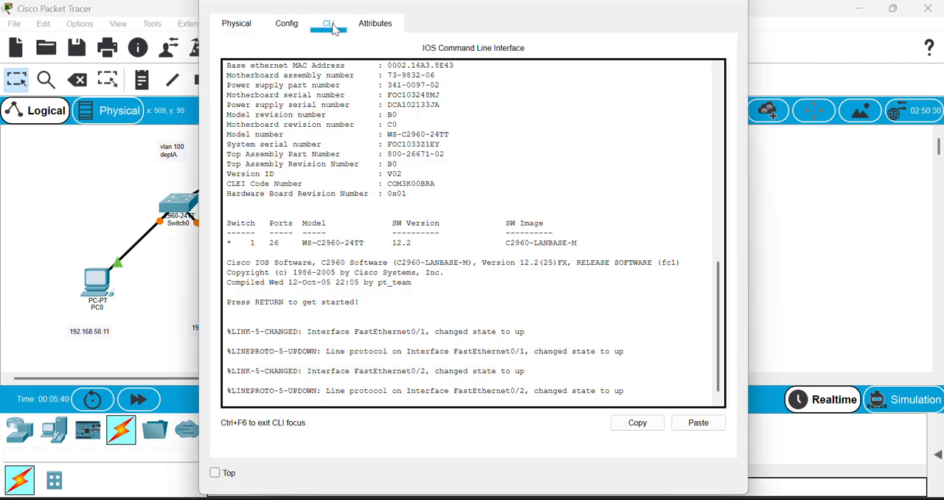
key("Return")
key("Return")
key("Return")
key("Return")
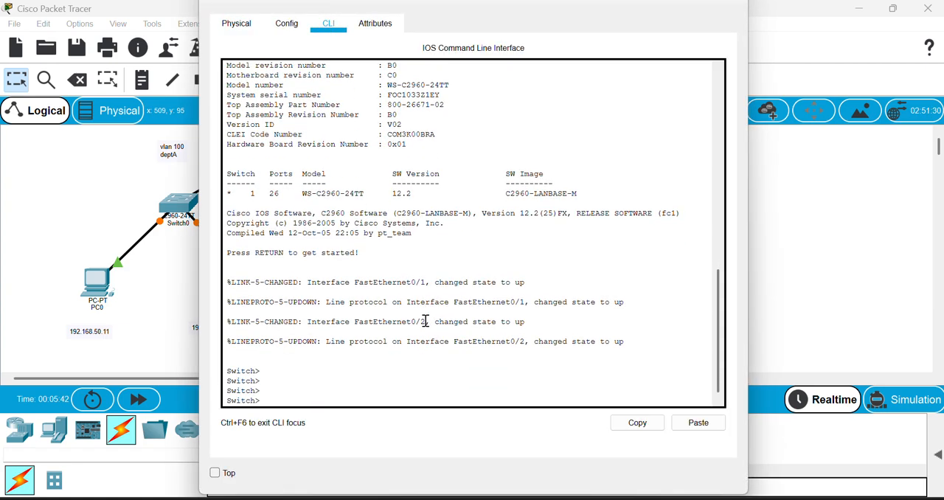
type("ena")
key("Tab")
key("Return")
Enter global configuration mode on Switch1 with configure terminal.
type("co")
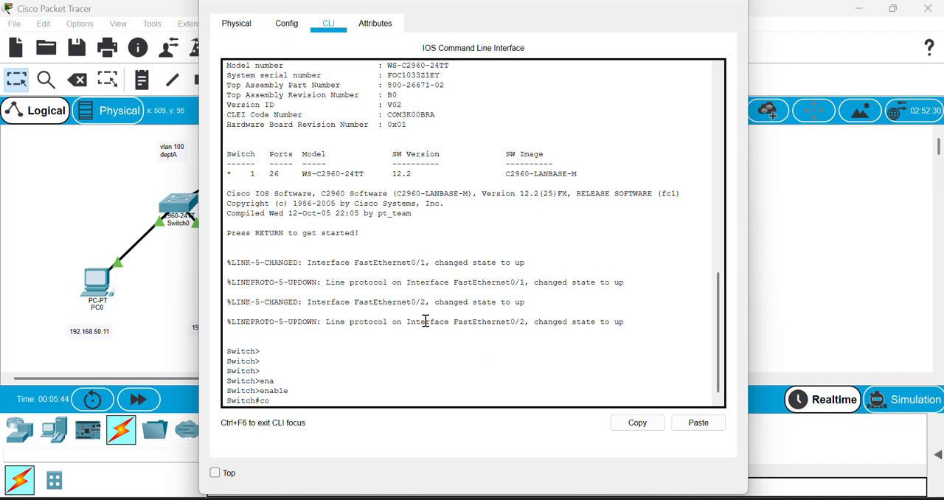
type("n")
key("Tab")
type("f")
key("Tab")
type("t")
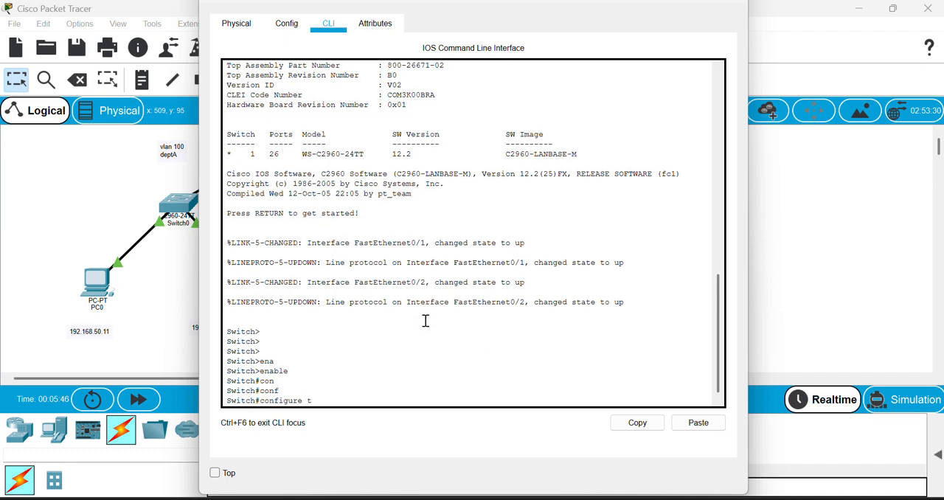
type("e")
key("Tab")
key("Return")
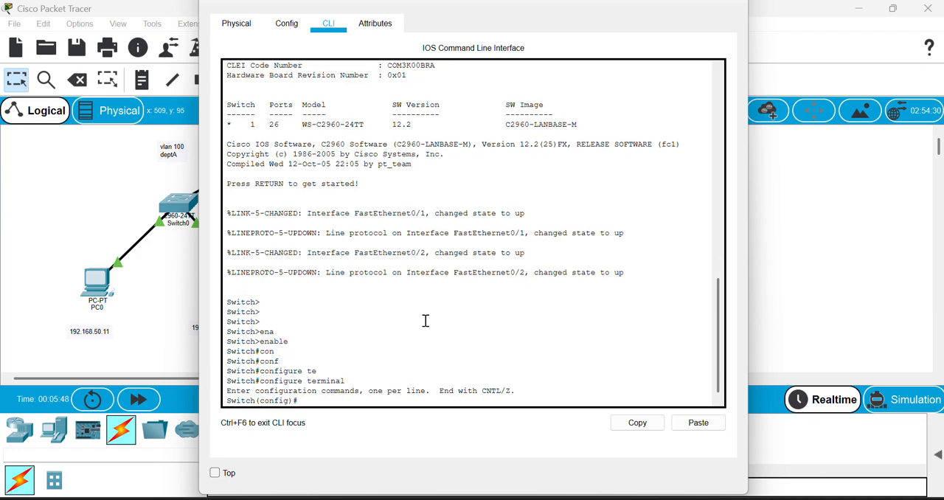
Create VLAN 200 on Switch1.
type("vla")
key("Tab")
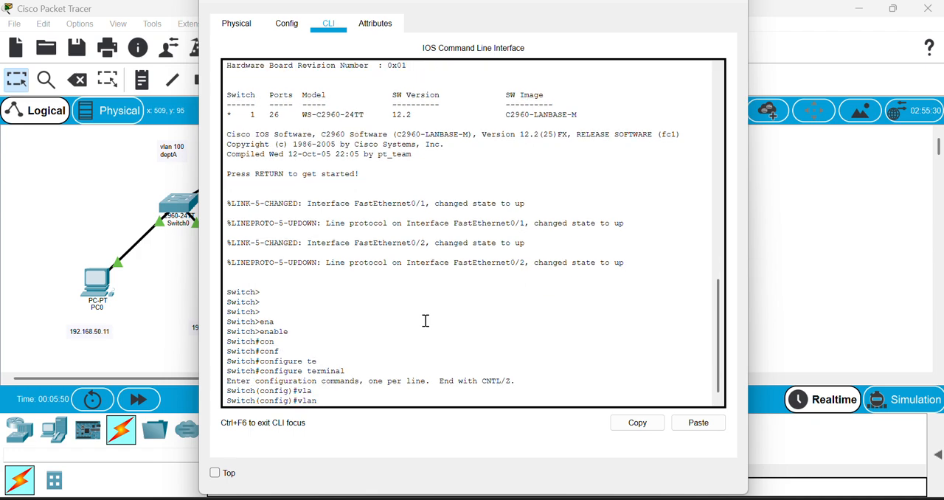
type("200")
key("Return")
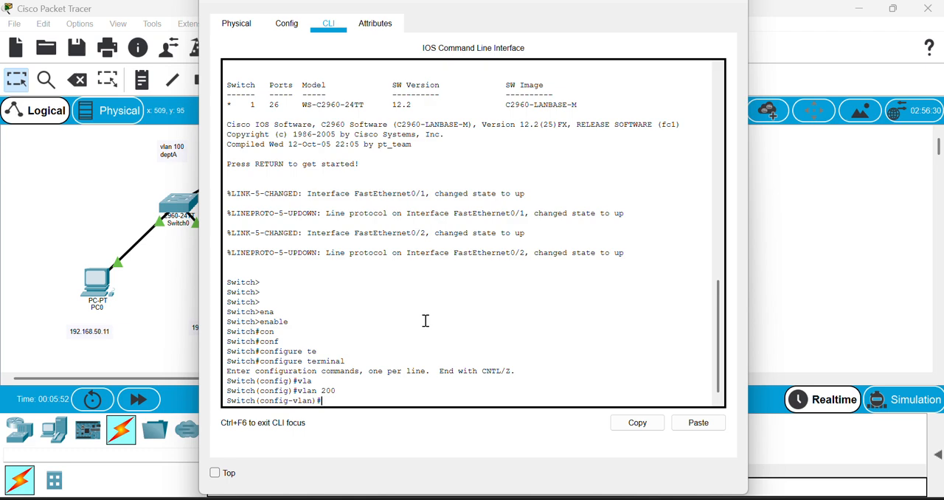
Name Switch1's VLAN 200 deptB and exit back to global configuration mode.
type("na")
key("Tab")
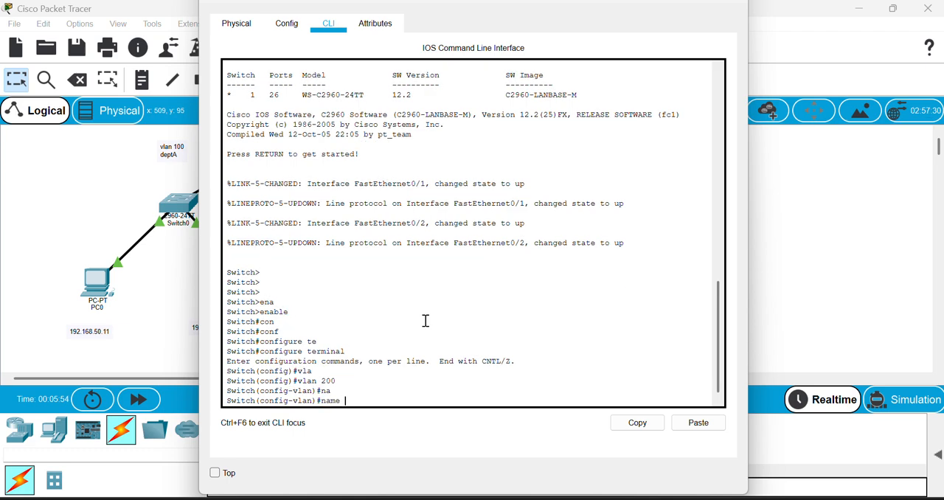
type("deptB")
key("Return")
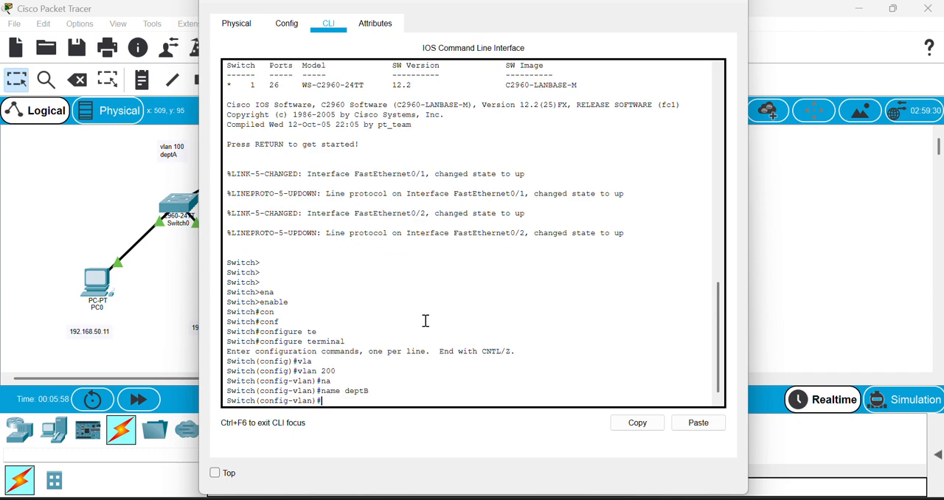
type("ex")
key("Tab")
key("Return")
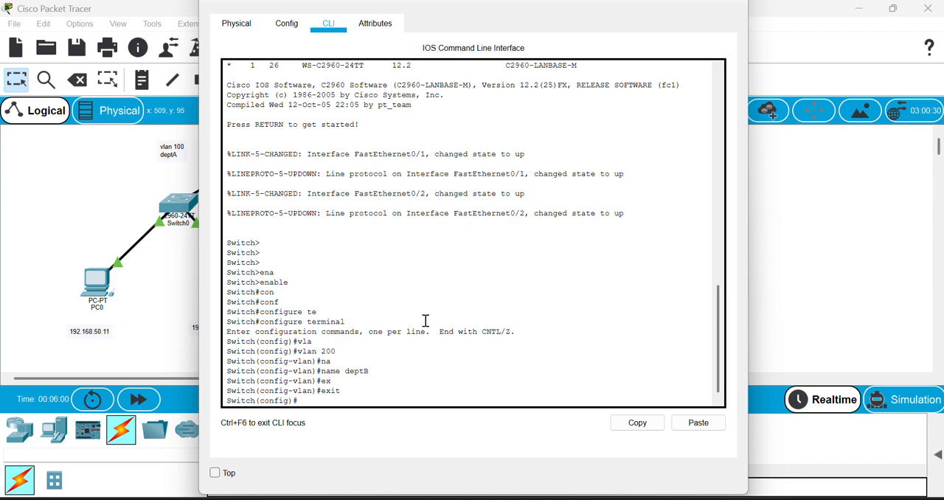
Enter interface range configuration for ports fastEthernet 0/1-24 on Switch1.
type("in")
key("Tab")
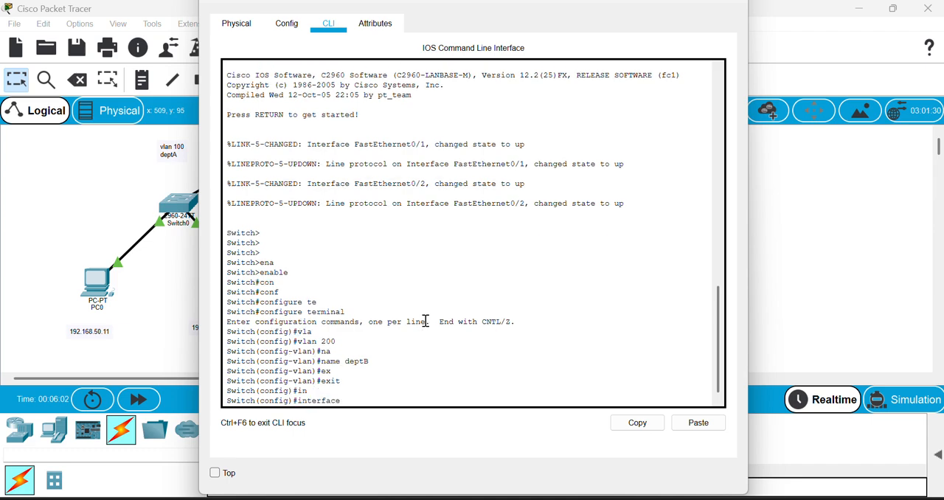
type("ra")
key("Tab")
type("fa")
key("Tab")
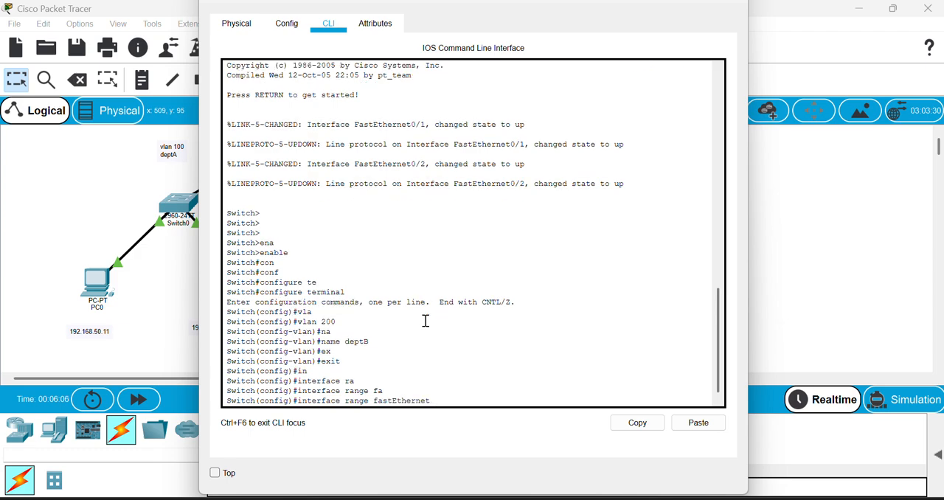
type("0/1-24")
key("Return")
Set the selected Switch1 port range to access mode with switchport mode access.
type("sw")
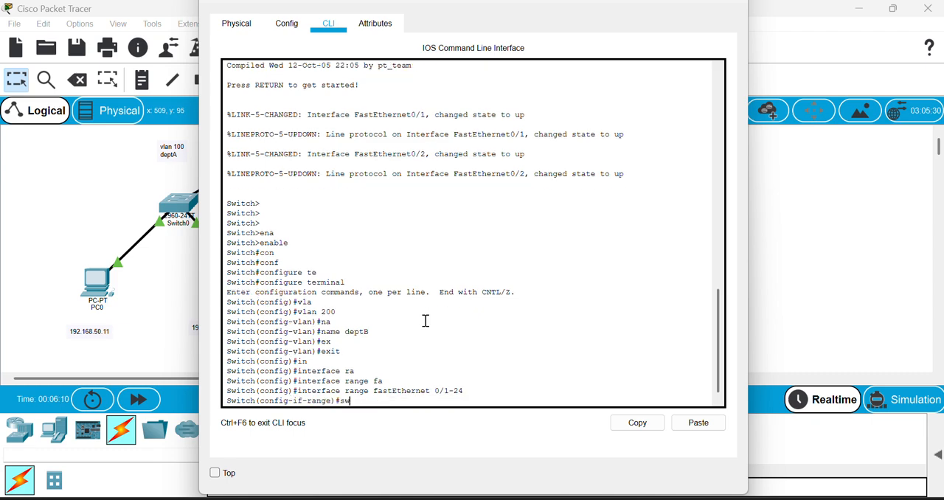
key("Tab")
type("mo")
key("Tab")
type("ac")
key("Tab")
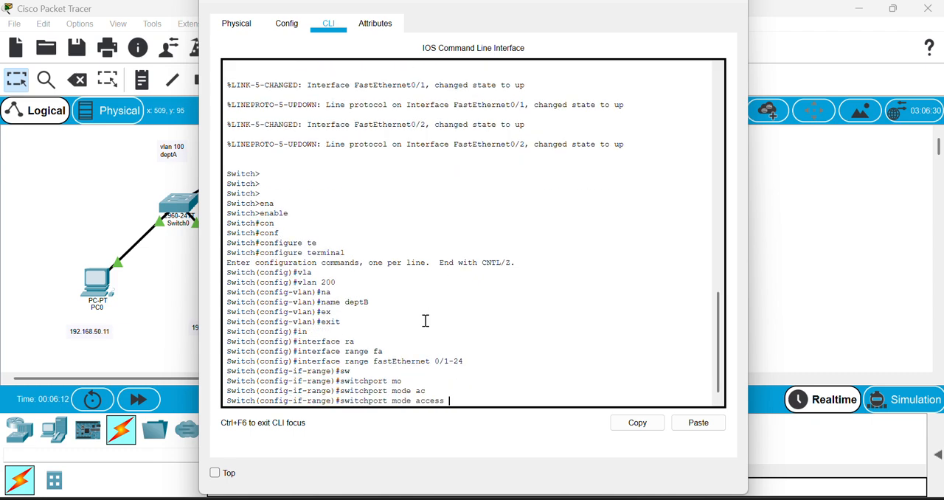
key("Return")
Assign the selected Switch1 port range to VLAN 200 with switchport access vlan 200.
type("sw")
key("Tab")
type("ac")
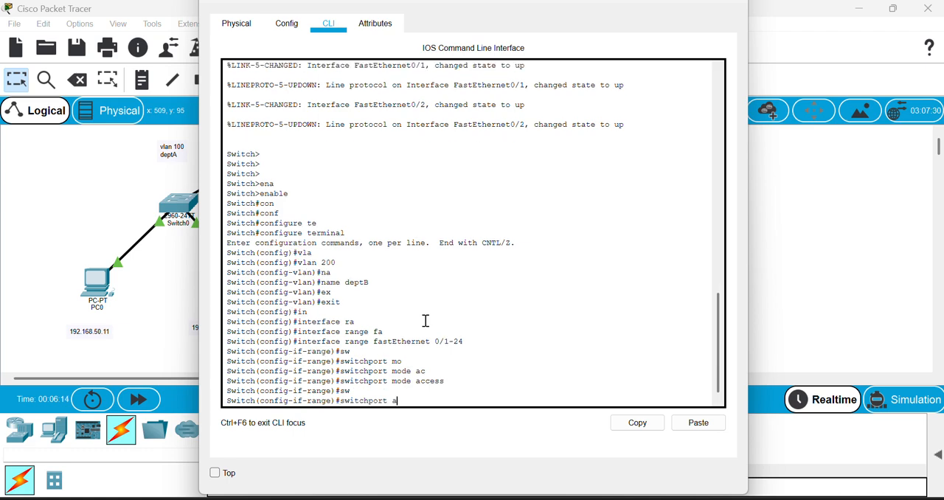
key("Tab")
type("v")
key("Tab")
type("2")
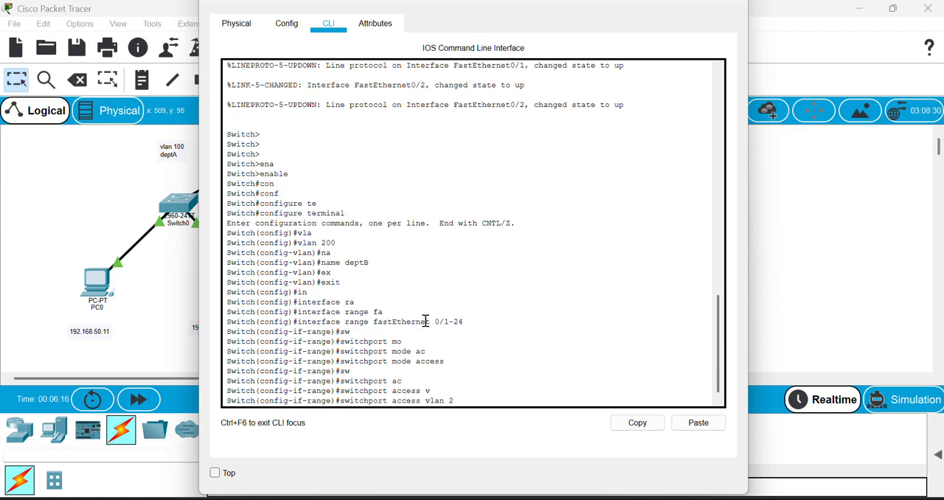
type("00")
key("Return")
Enable the Switch1 port range with no shutdown and exit back to privileged EXEC mode.
type("no shu")
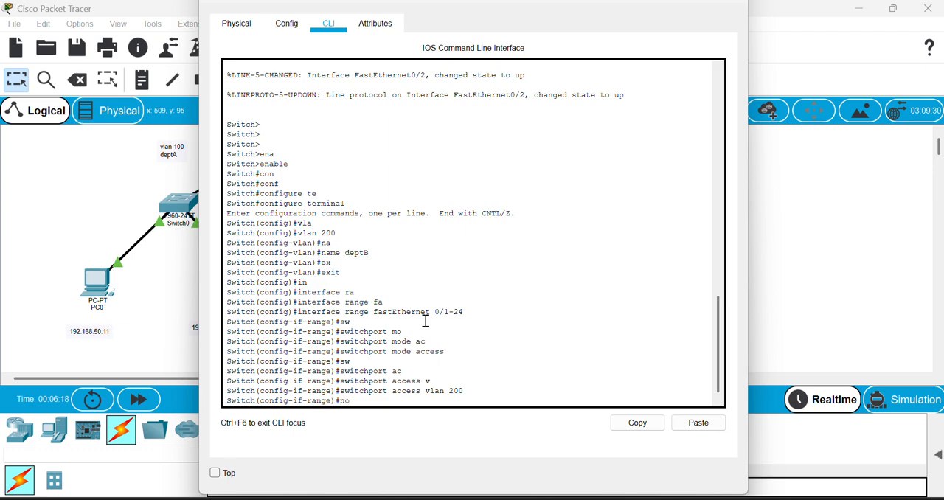
key("Tab")
key("Return")
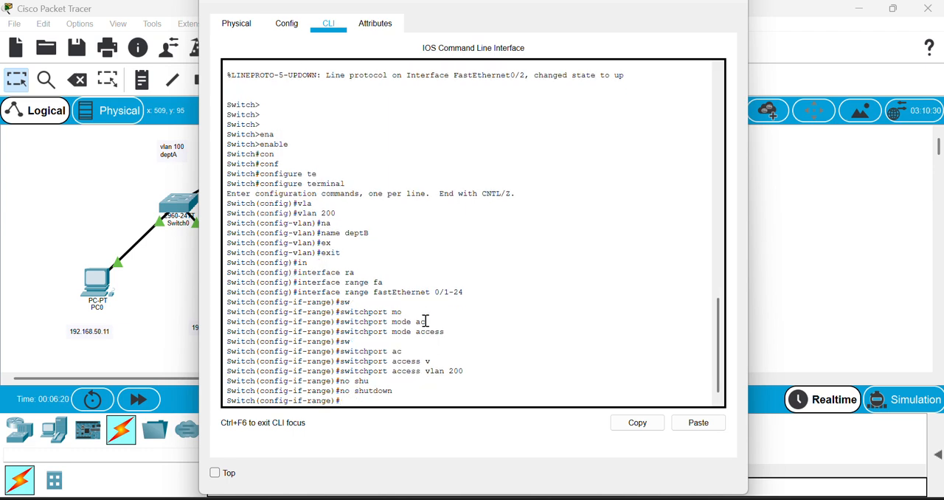
type("ex")
key("Tab")
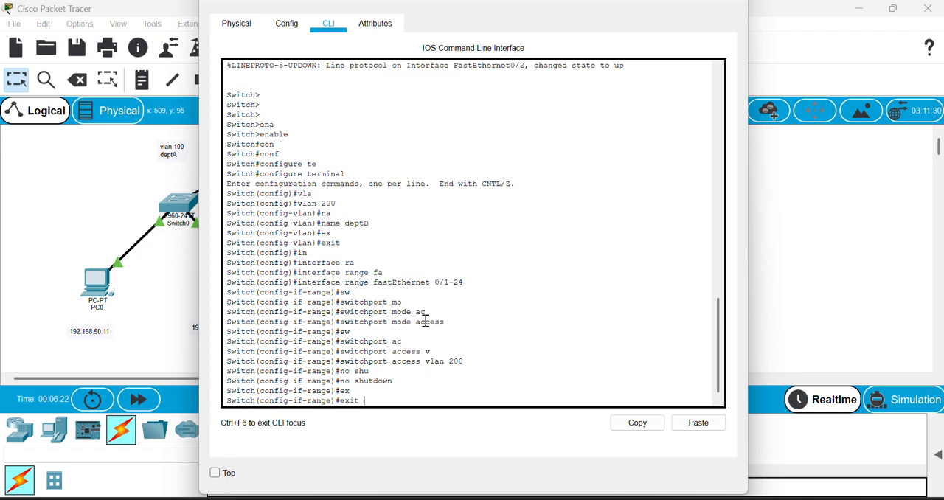
key("Return")
type("ex")
key("Tab")
key("Return")
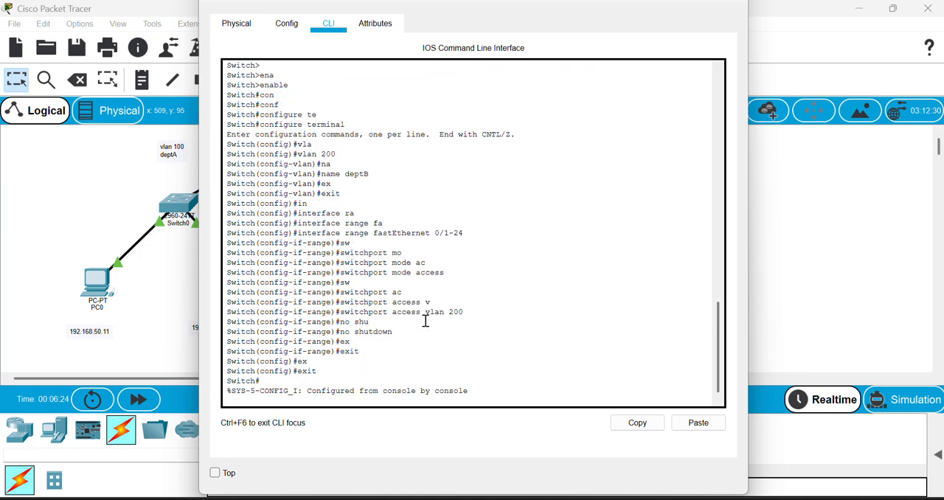
Save the running configuration on Switch1 with write memory.
key("Return")
key("Return")
type("wr")
key("Tab")
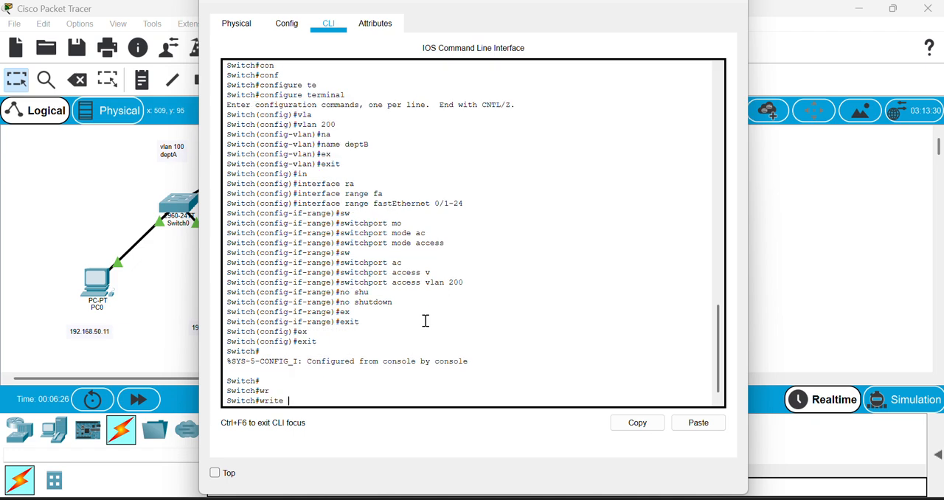
type("me")
key("Tab")
key("Return")
Display Switch1's VLAN port assignments with show vlan brief and return to the network topology.
type("sho")
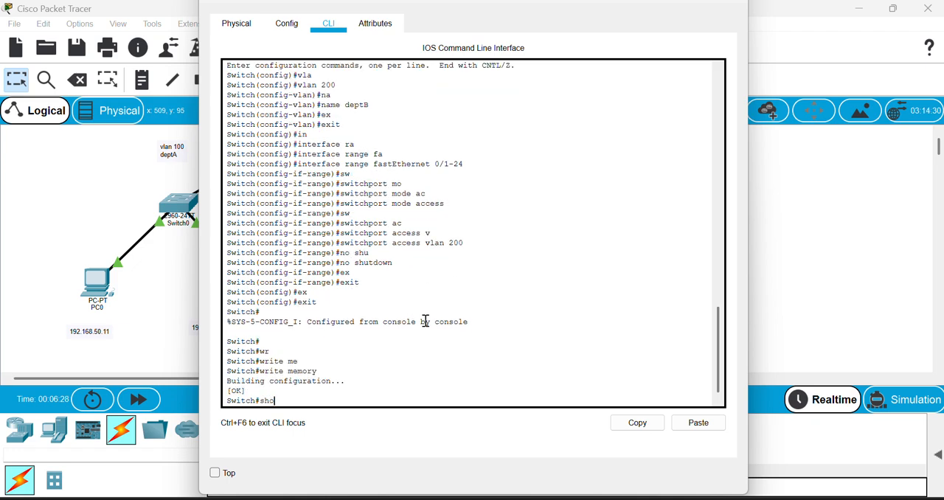
key("Tab")
type("vl")
key("Tab")
type("br")
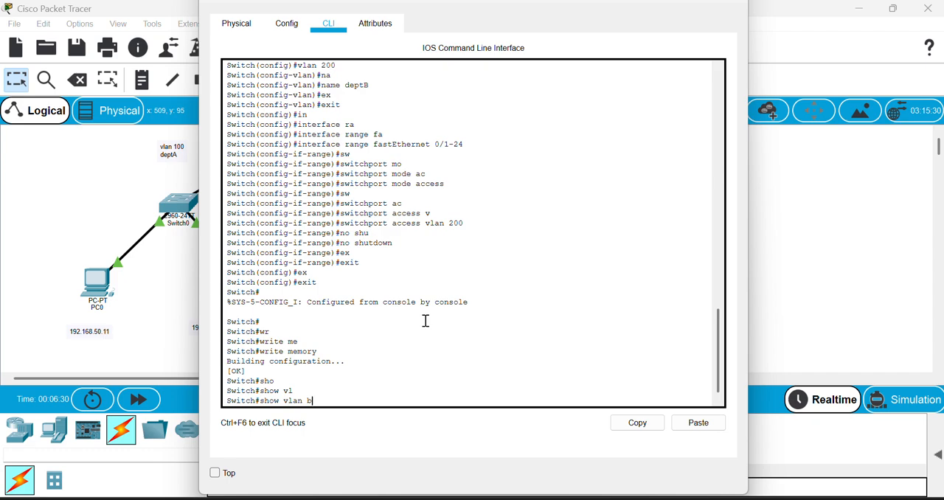
key("Tab")
key("Return")
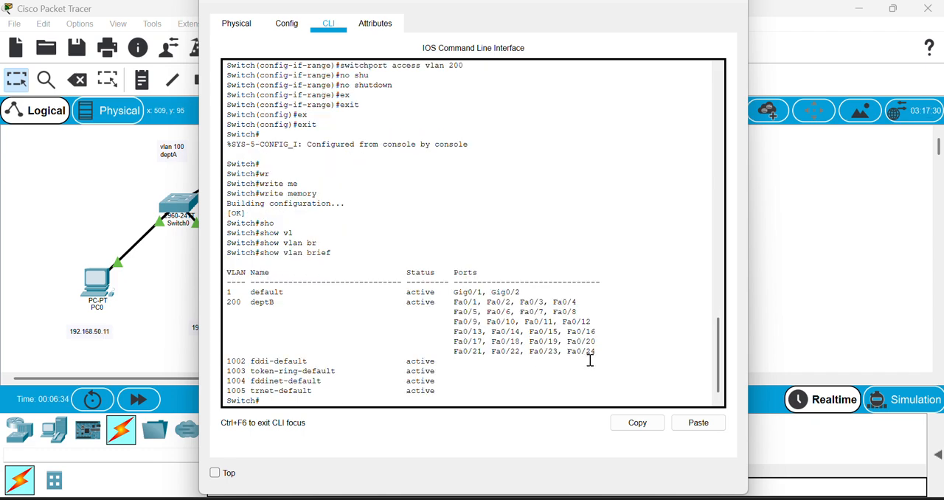
left_click(396, 302)
left_click(178, 311)
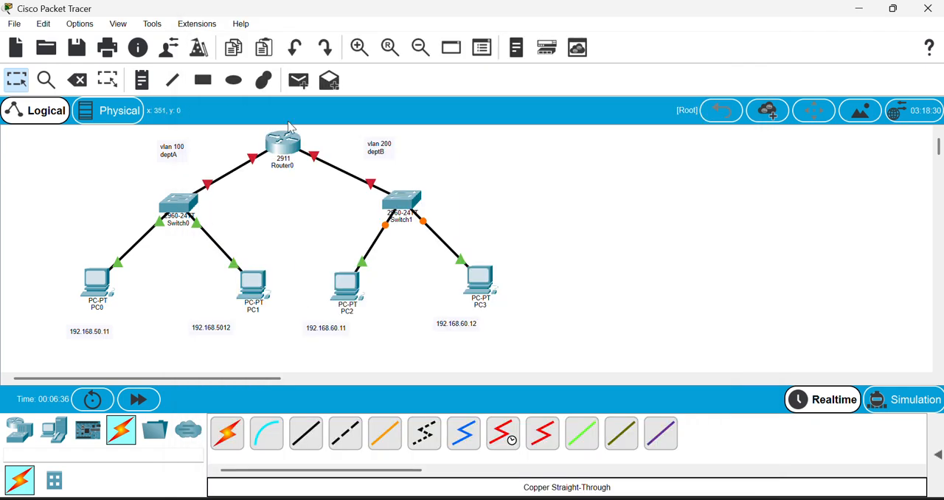
Open Router0's command line and answer n to decline the initial configuration dialog.
left_click(287, 140)
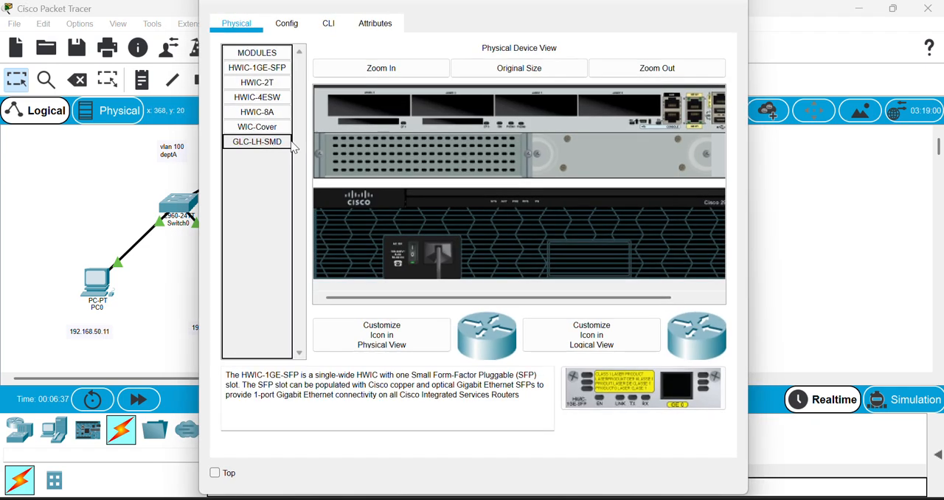
left_click(328, 23)
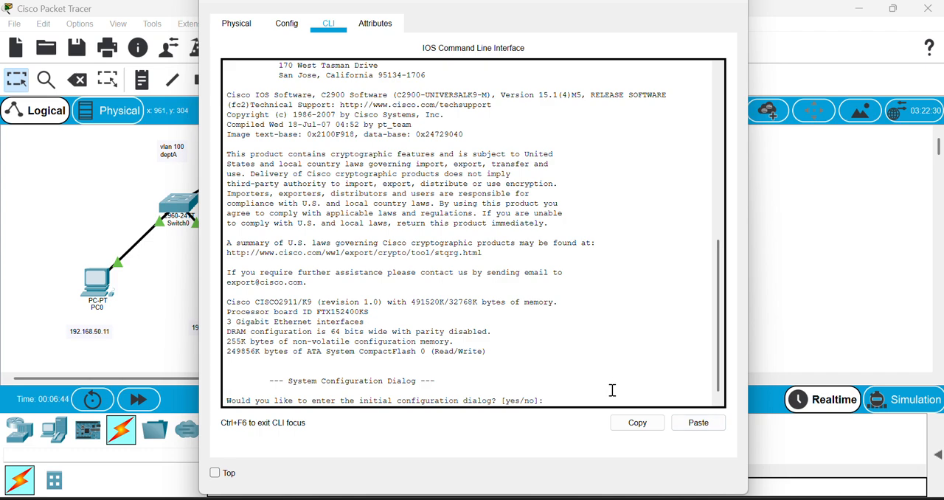
key("Return")
key("Return")
type("n")
Enter privileged EXEC mode on Router0 with enable and open global configuration mode with configure terminal.
key("Return")
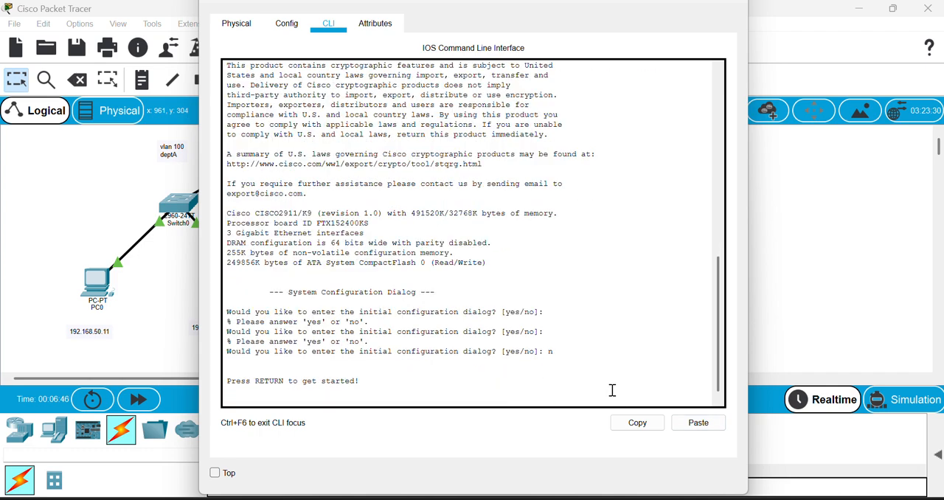
key("Return")
key("Return")
key("Return")
type("ena")
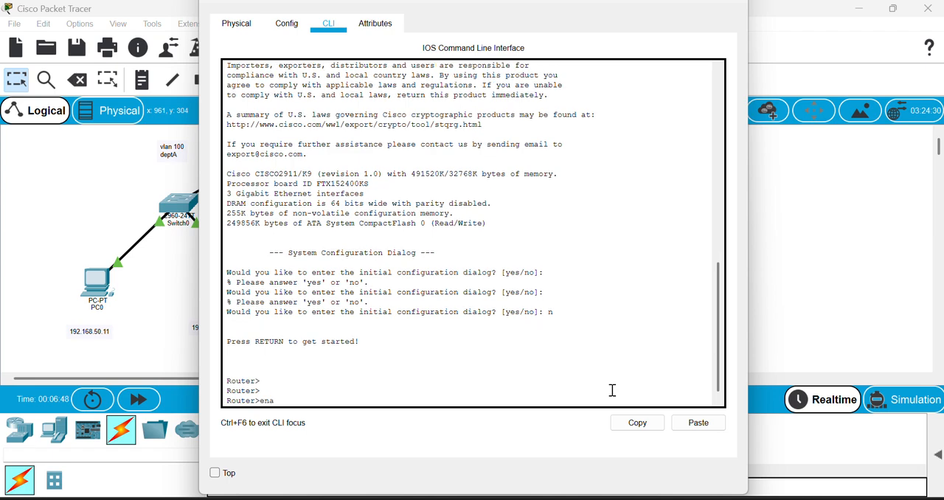
key("Tab")
key("Return")
type("con")
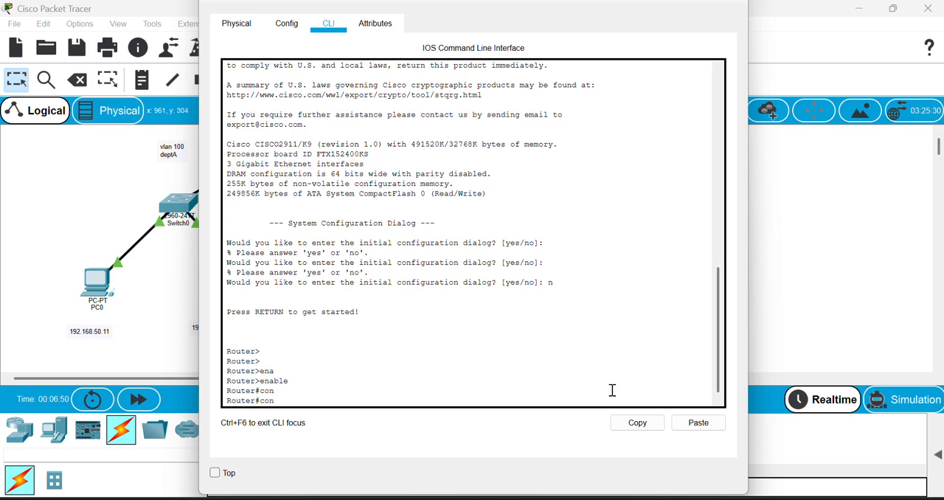
type("f")
key("Tab")
type("te")
key("Tab")
key("Return")
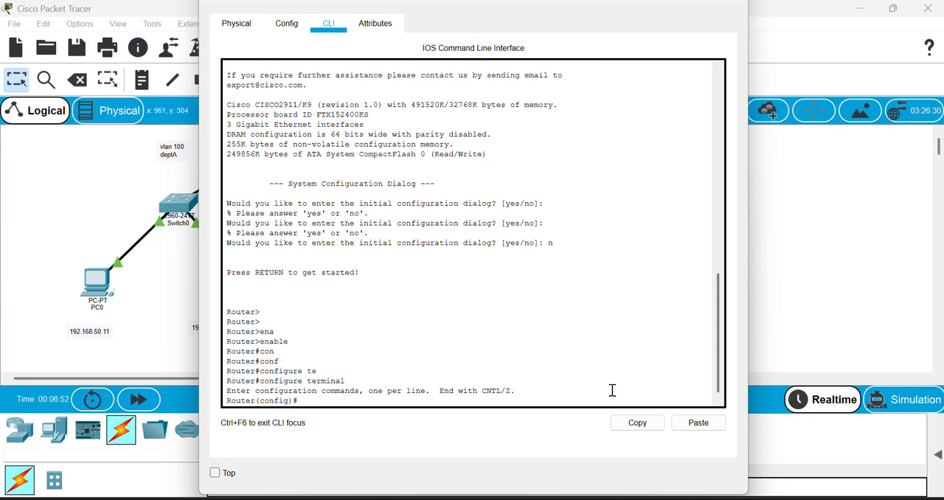
Enter interface configuration mode for gigabitEthernet 0/0 on Router0.
type("in")
key("Tab")
type("e")
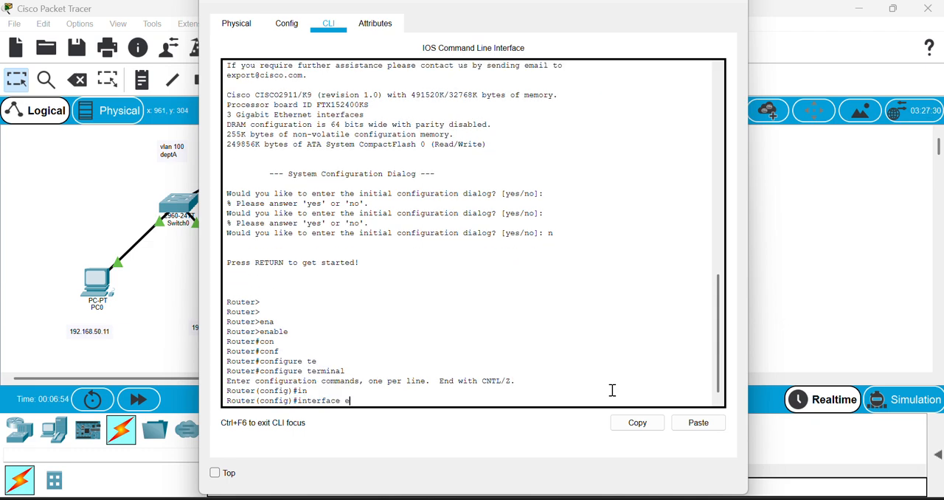
key("Tab")
key("BackSpace")
key("BackSpace")
key("BackSpace")
key("BackSpace")
key("BackSpace")
key("BackSpace")
key("BackSpace")
key("BackSpace")
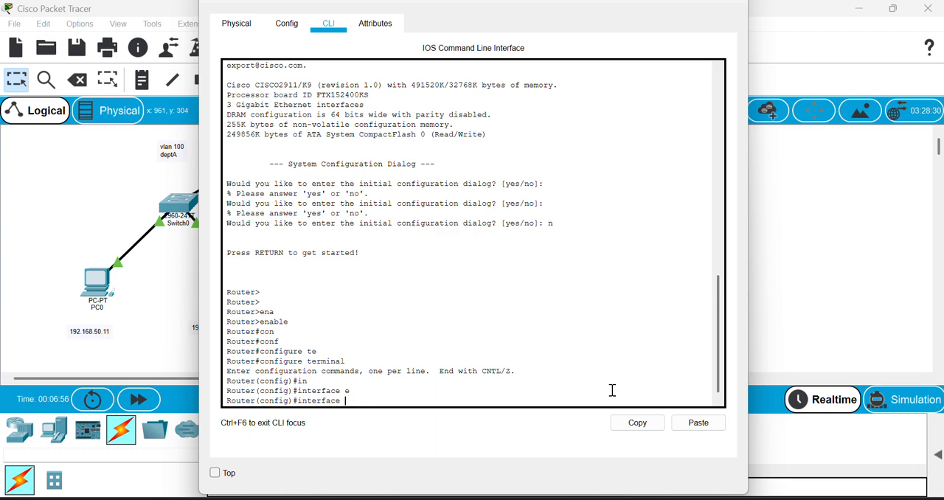
type("g")
key("Tab")
type("0/0")
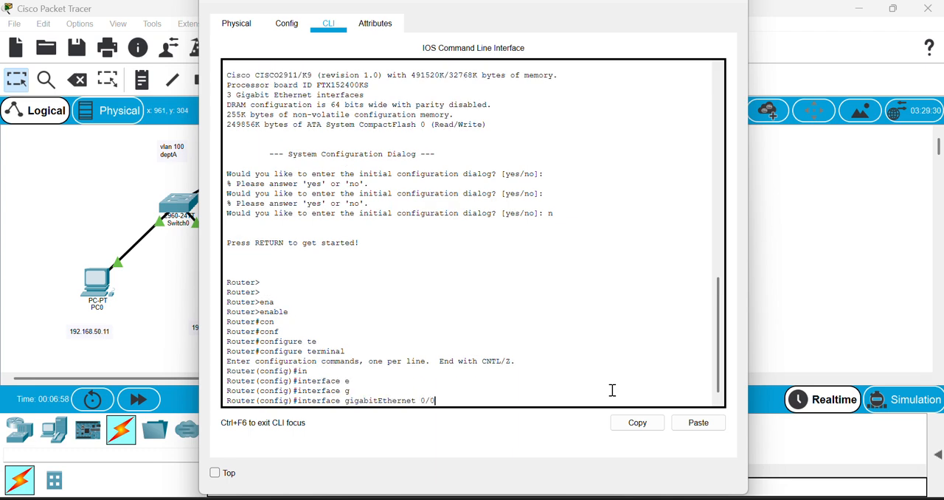
key("Return")
Assign IP address 192.168.50.1 with subnet mask 255.255.255.0 to gigabitEthernet 0/0.
type("ip ad")
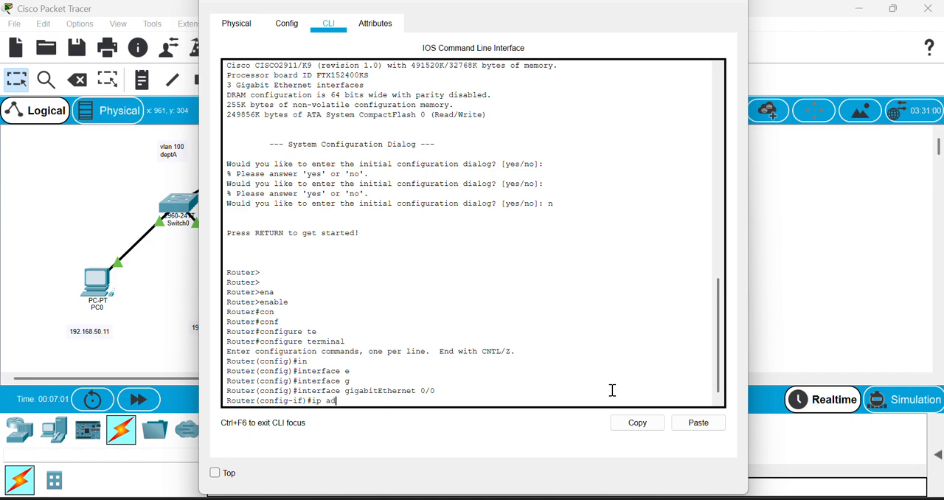
key("Tab")
type("19")
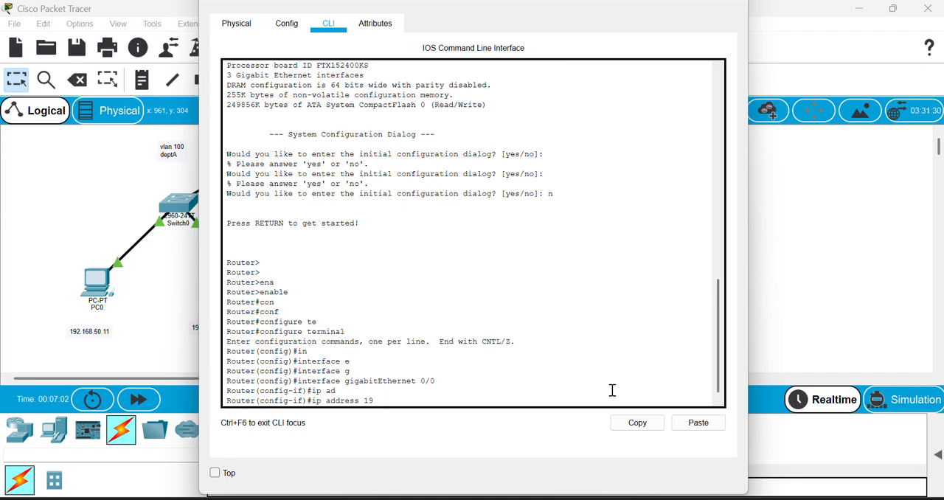
type("2.168.50.1 255.255.255.0")
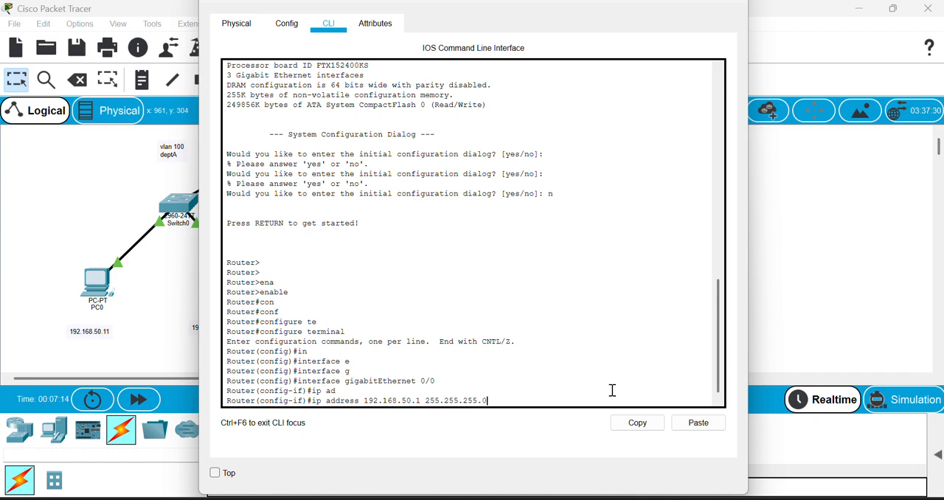
key("Return")
Set the description of gigabitEthernet 0/0 to deptA.
type("de")
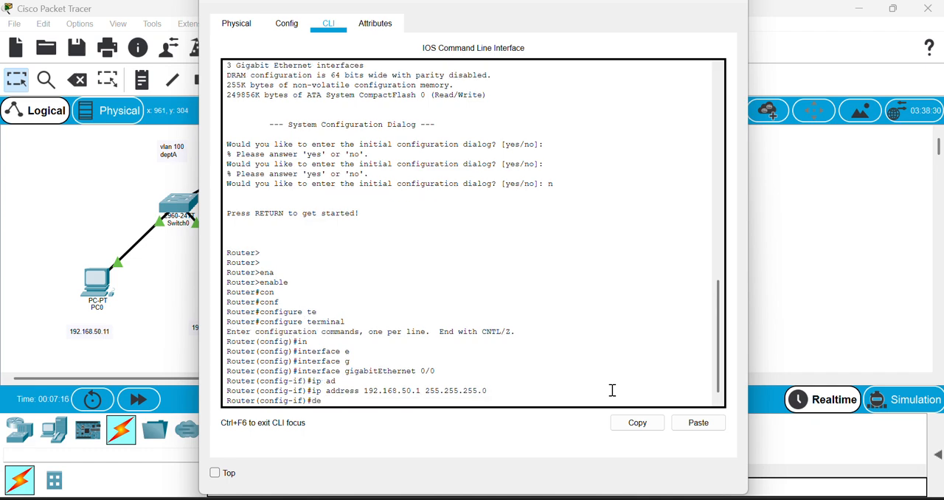
type("s")
key("Tab")
type("dep")
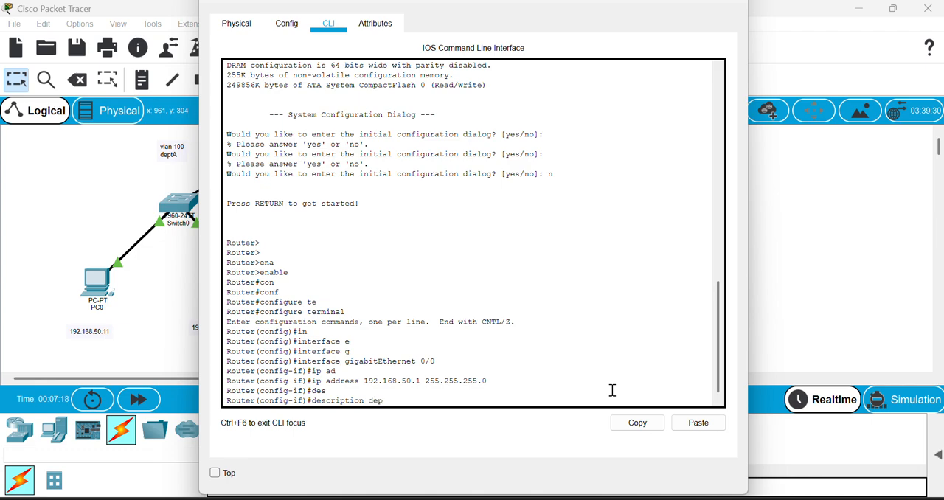
type("tA")
key("Return")
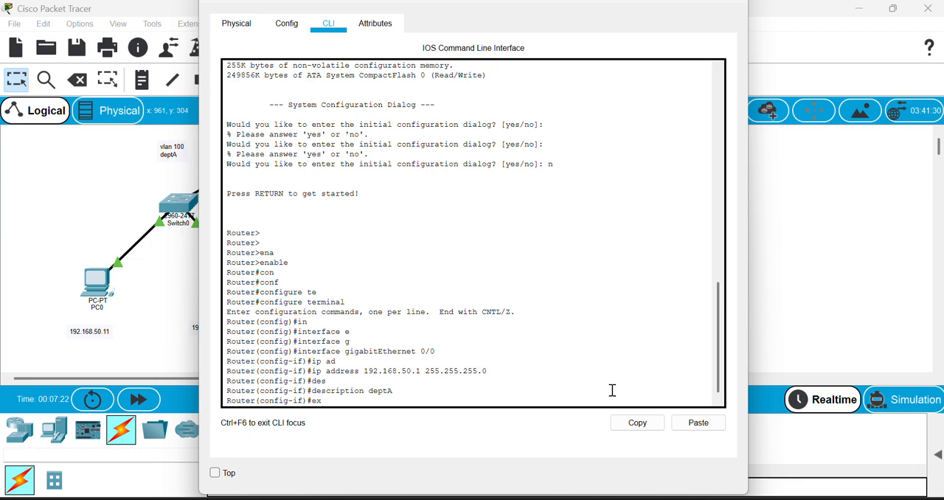
Enable gigabitEthernet 0/0 with no shutdown and exit back to global configuration mode.
type("no shu")
key("Tab")
key("Return")
key("Return")
key("Return")
key("Return")
key("Return")
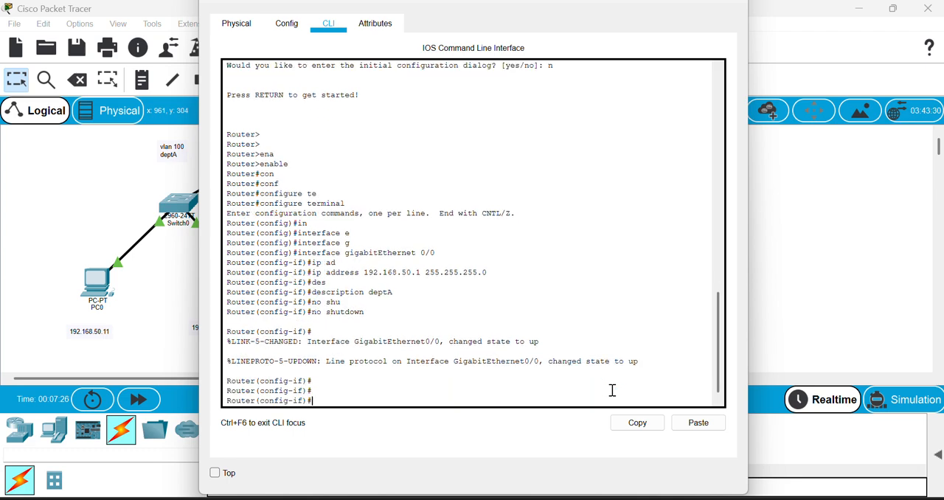
type("ex")
key("Tab")
key("Return")
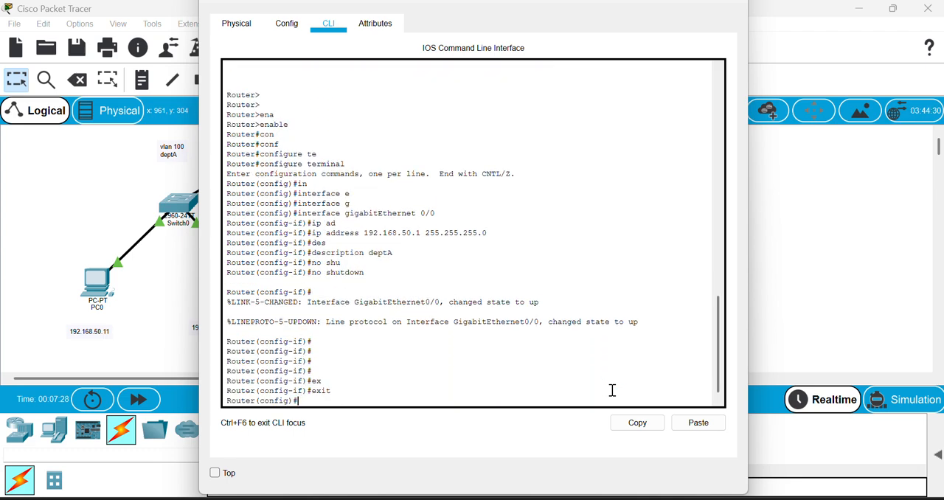
Enter interface configuration mode for gigabitEthernet 0/1 on Router0.
type("in")
key("Tab")
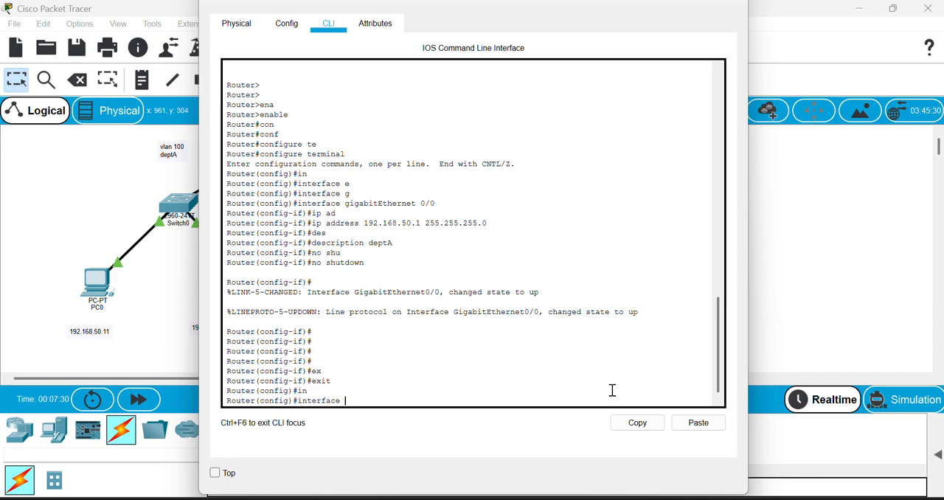
type("g")
key("Tab")
type("0")
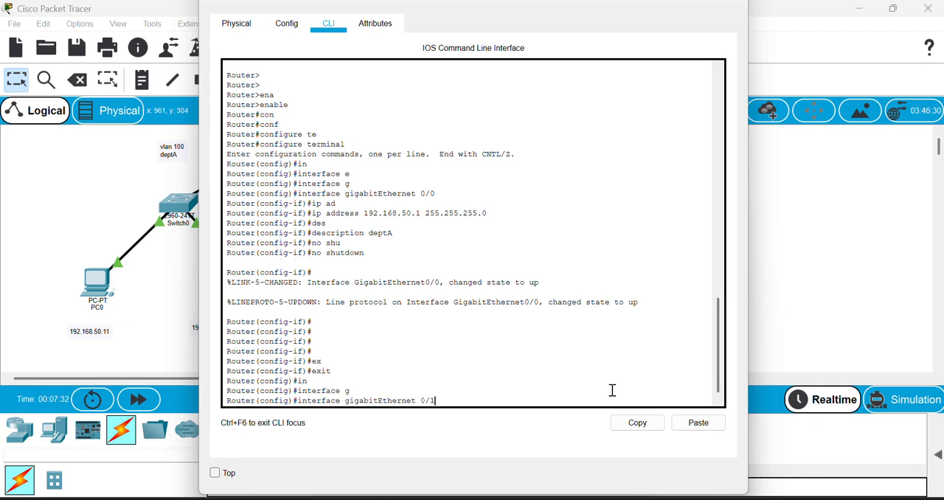
key("Return")
Assign IP address 192.168.60.1 with subnet mask 255.255.255.0 to gigabitEthernet 0/1.
type("ip ad")
key("Tab")
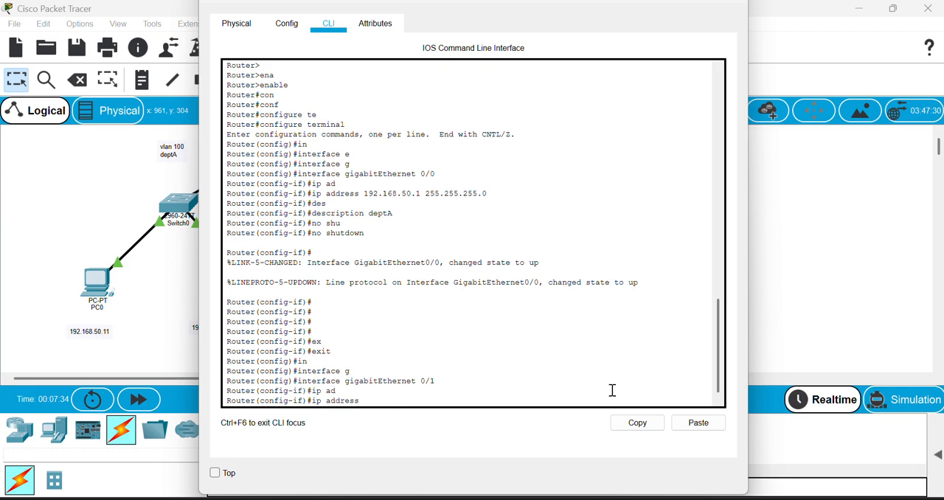
type("192.168.60.1 255.255.")
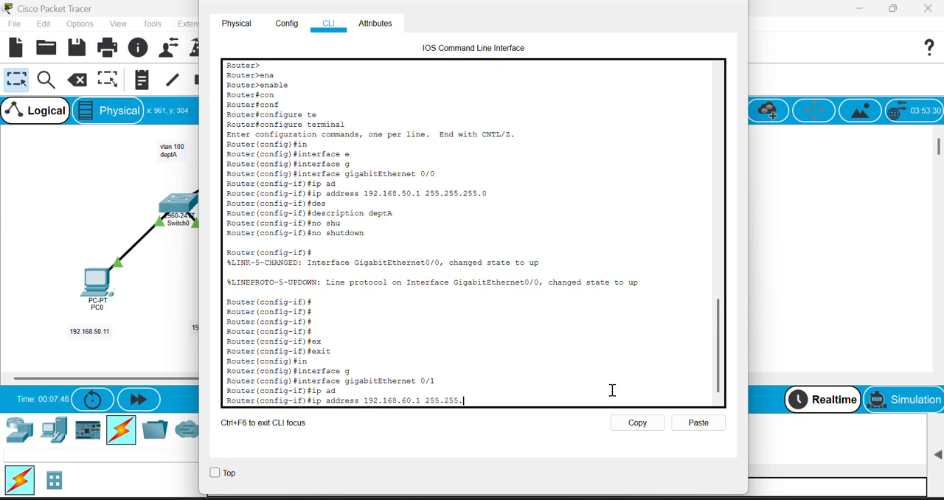
type("0")
key("Return")
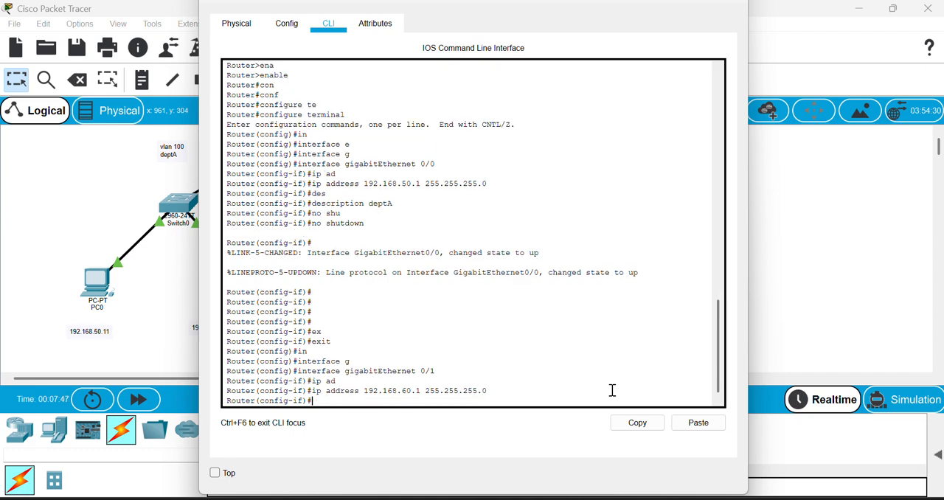
Set the description of gigabitEthernet 0/1 to deptB.
type("des")
key("Tab")
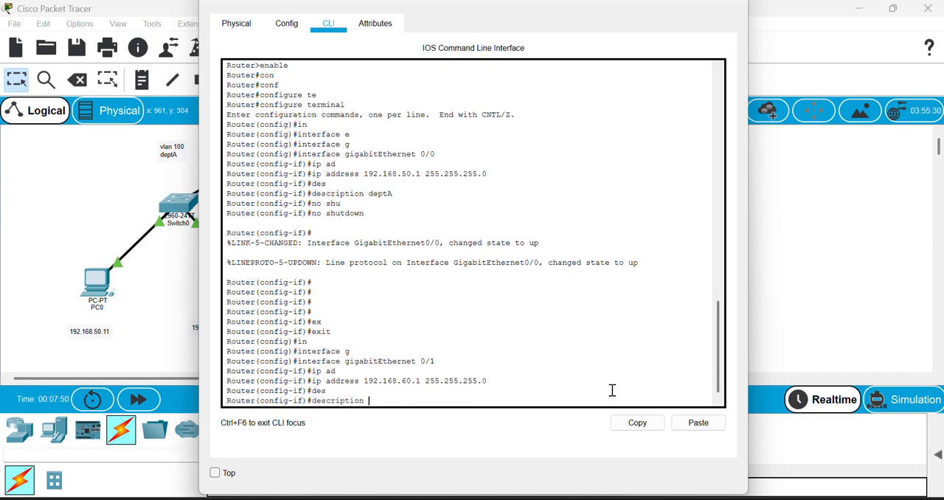
type("deptB")
key("Return")
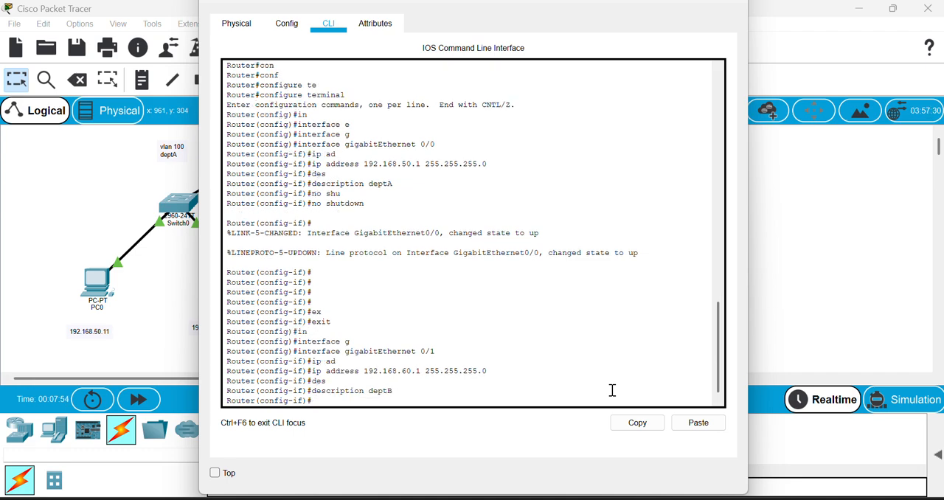
Exit interface and global configuration on Router0 back to privileged EXEC mode.
type("ex")
key("Tab")
key("Return")
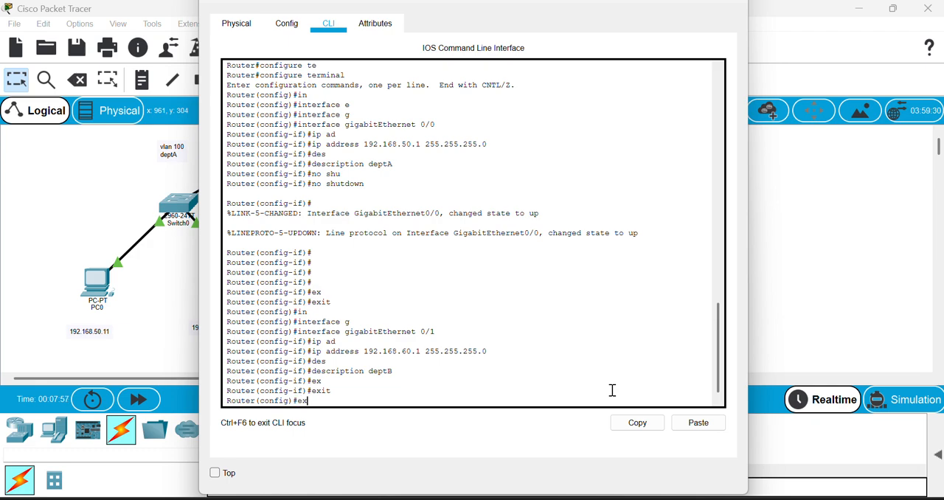
type("ex")
key("Tab")
key("Return")
key("Return")
key("Return")
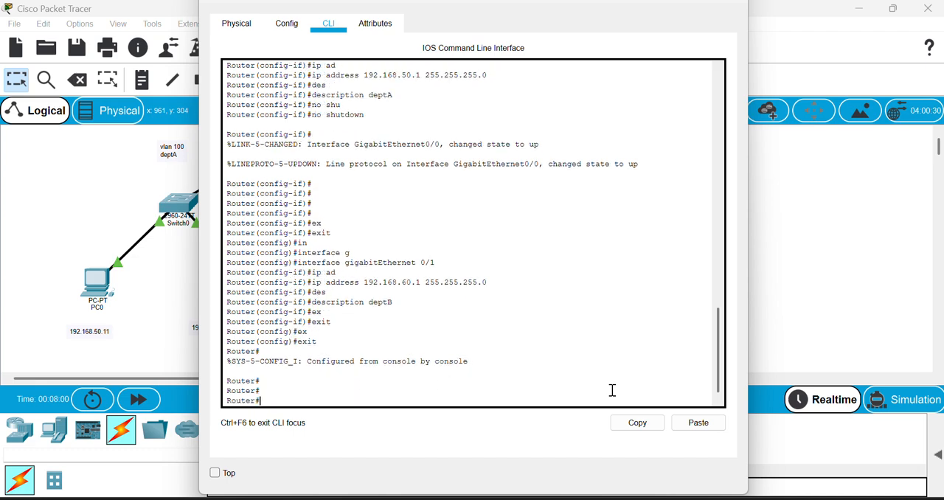
Save the running configuration on Router0 with write memory.
type("wr")
key("Tab")
type("me")
key("Tab")
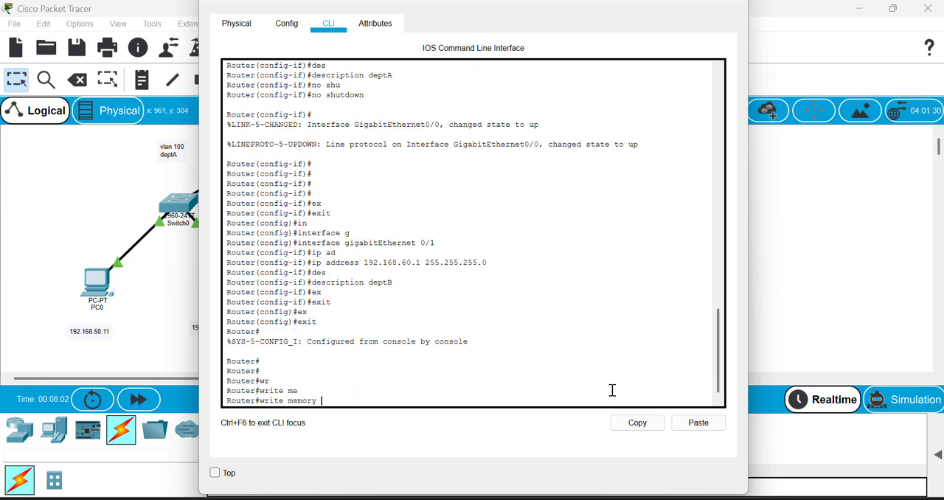
key("Return")
Display Router0's full configuration with show running-config and examine the GigabitEthernet interface settings.
type("sho")
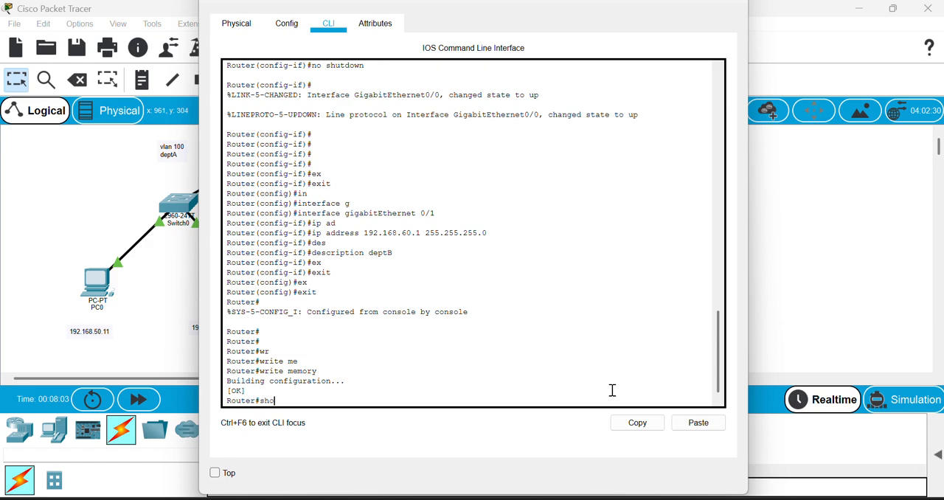
key("Tab")
type("ru")
key("Tab")
key("Return")
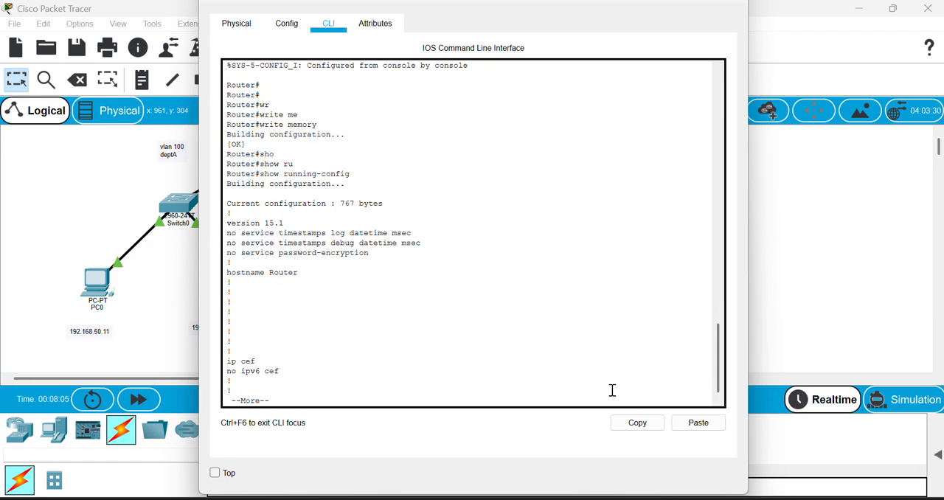
key("space")
key("space")
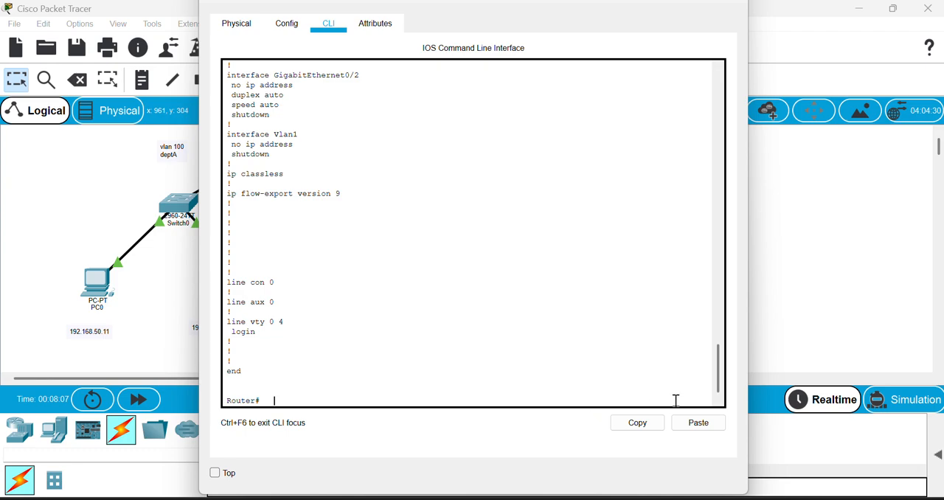
left_click_drag(718, 369, 719, 340)
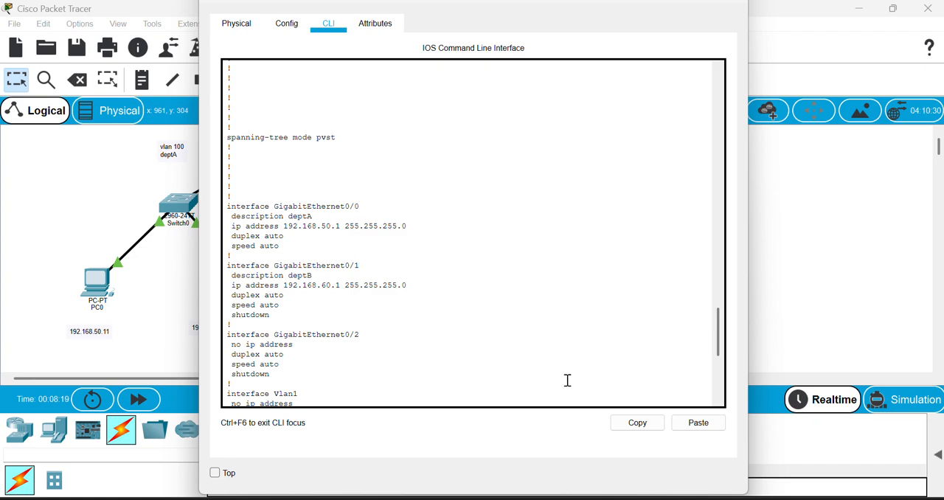
key("Return")
key("Return")
key("Return")
key("Return")
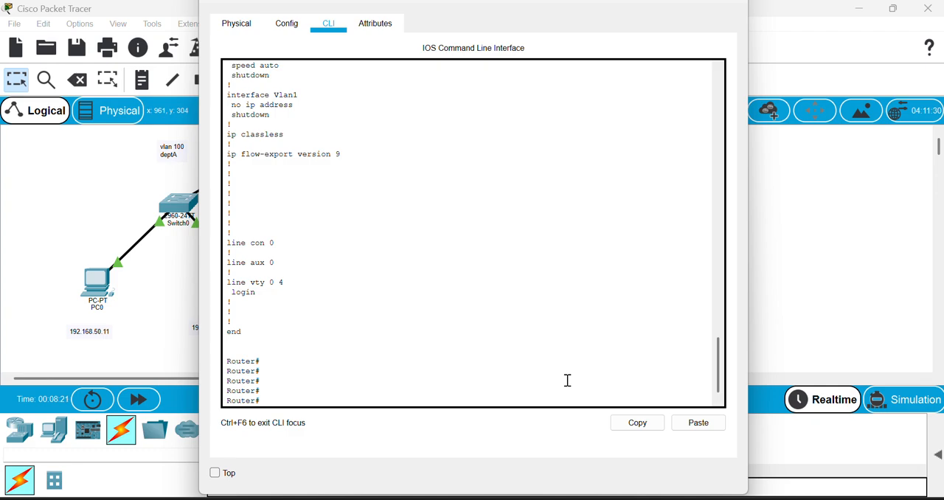
Return to global configuration mode with configure terminal and reopen interface gigabitEthernet 0/1 for configuration.
type("con")
key("Tab")
type("f")
key("Tab")
type("te")
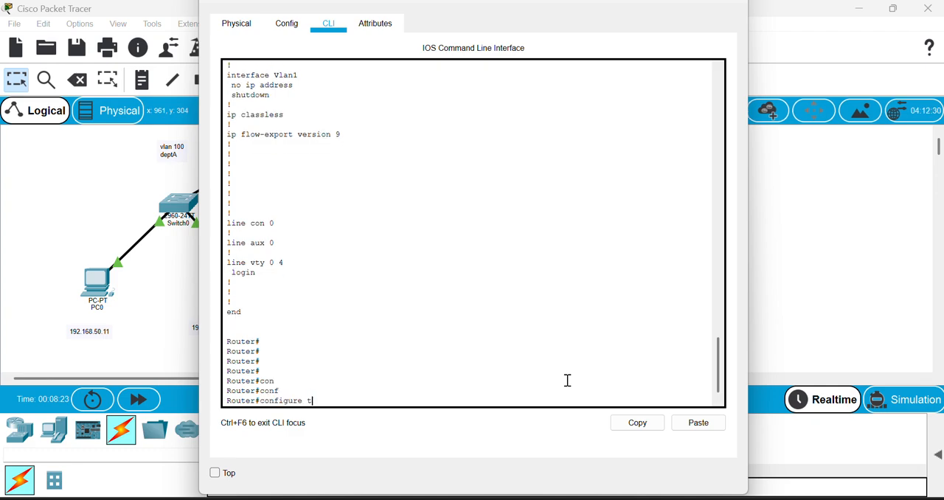
key("Tab")
key("Return")
type("ig)#i")
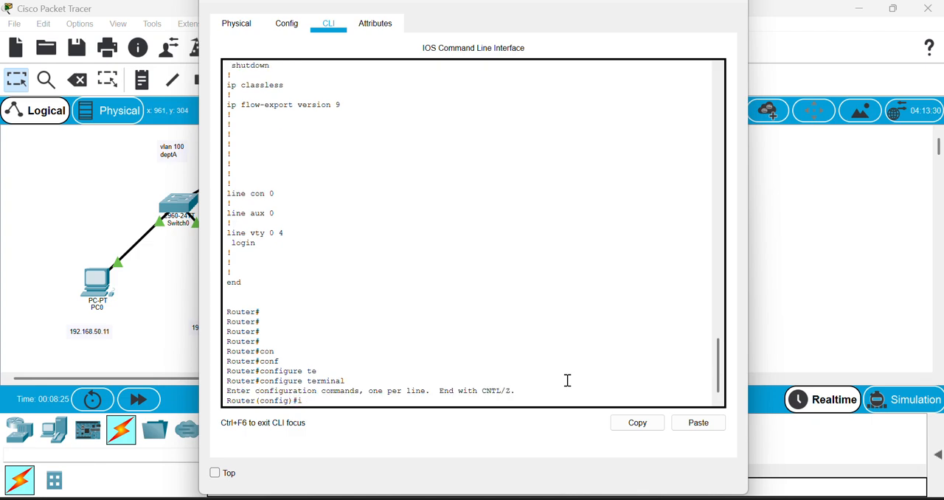
type("n")
key("Tab")
type("g")
key("Tab")
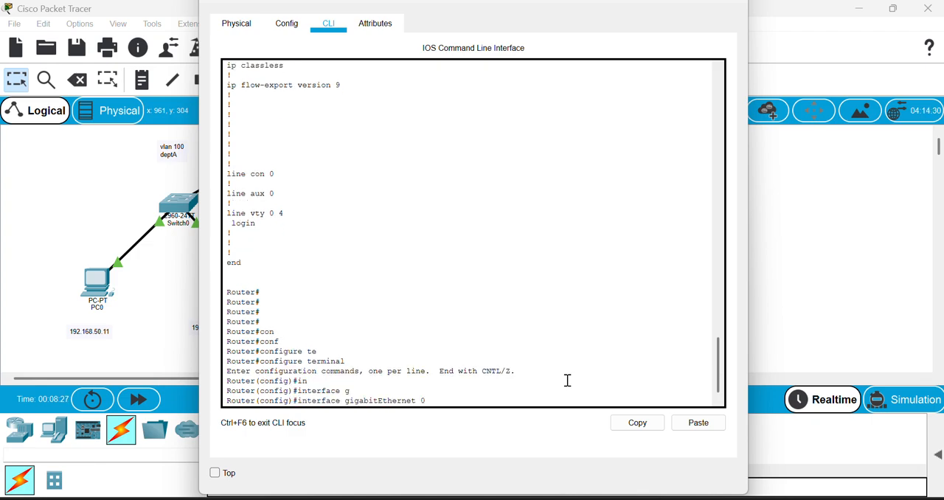
type("0/1")
key("Return")
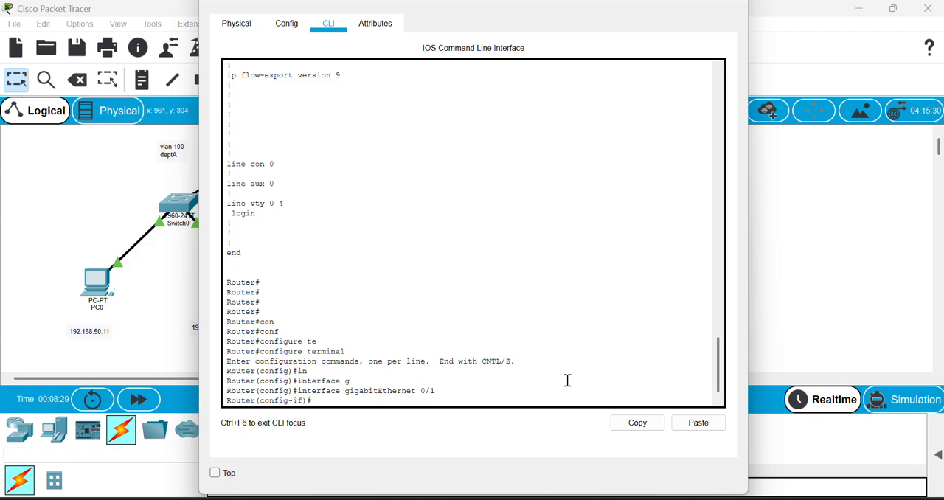
Enable gigabitEthernet 0/1 on Router0 with no shutdown.
type("no shu")
key("Tab")
key("Return")
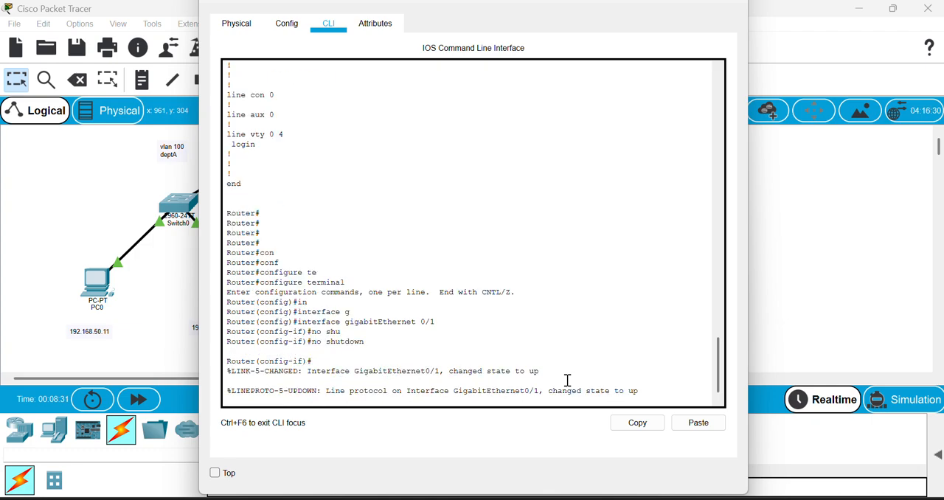
key("Return")
key("Return")
key("Return")
key("Return")
key("Return")
key("Return")
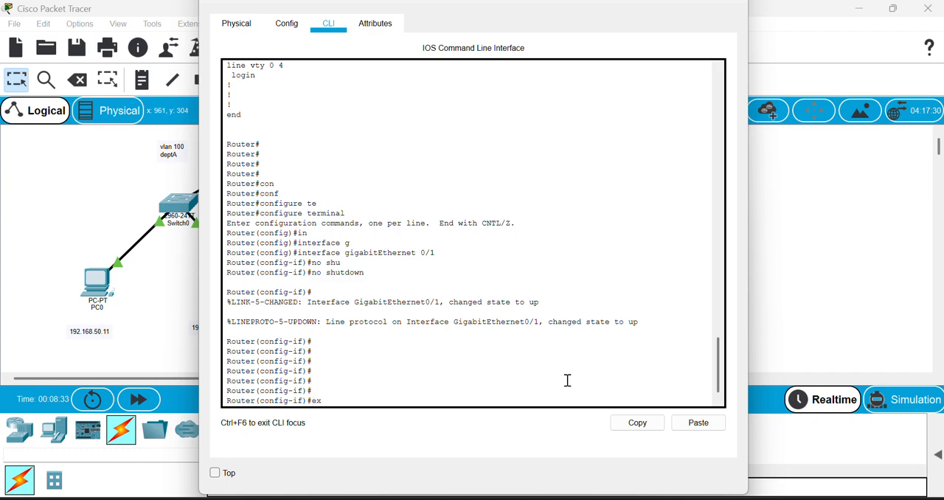
Exit interface and global configuration modes on Router0 to return to the privileged EXEC prompt.
type("ex")
key("Tab")
key("Return")
type("ex")
key("Tab")
key("Return")
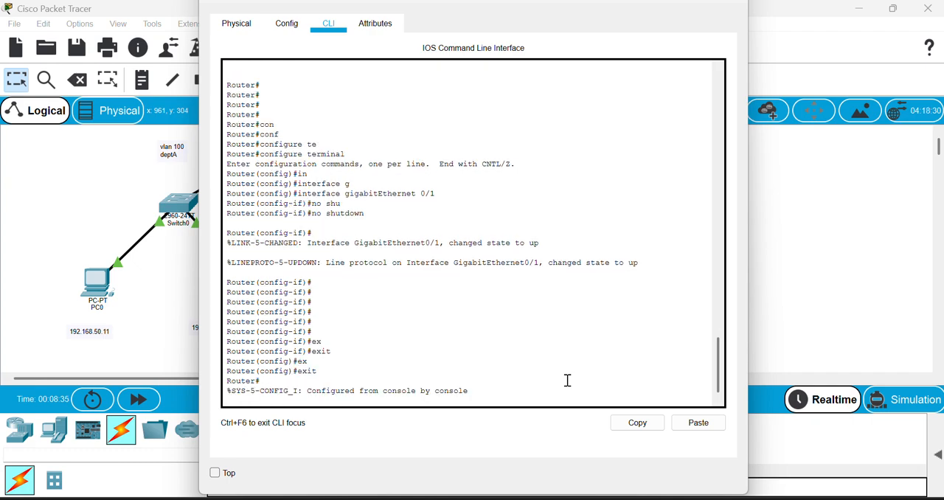
key("Return")
key("Return")
key("Return")
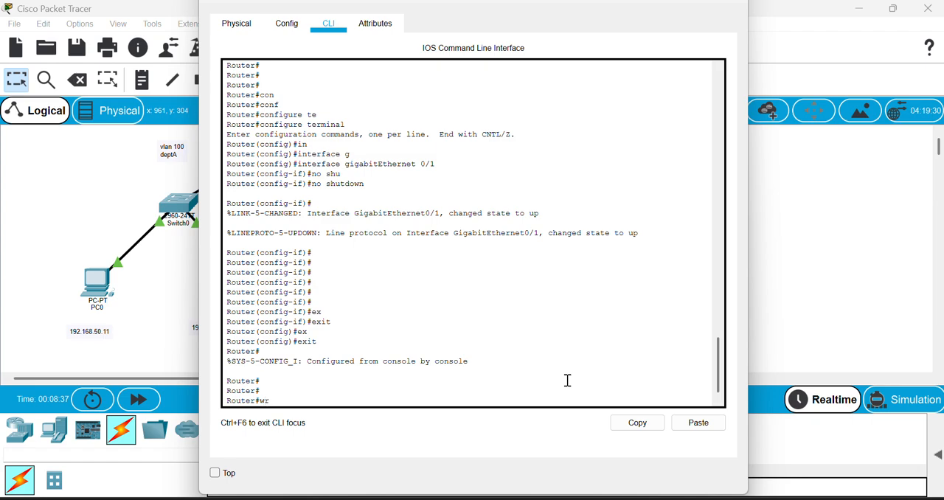
Save Router0's configuration with write memory and return to the network topology.
type("wr")
key("Tab")
type("me")
key("Tab")
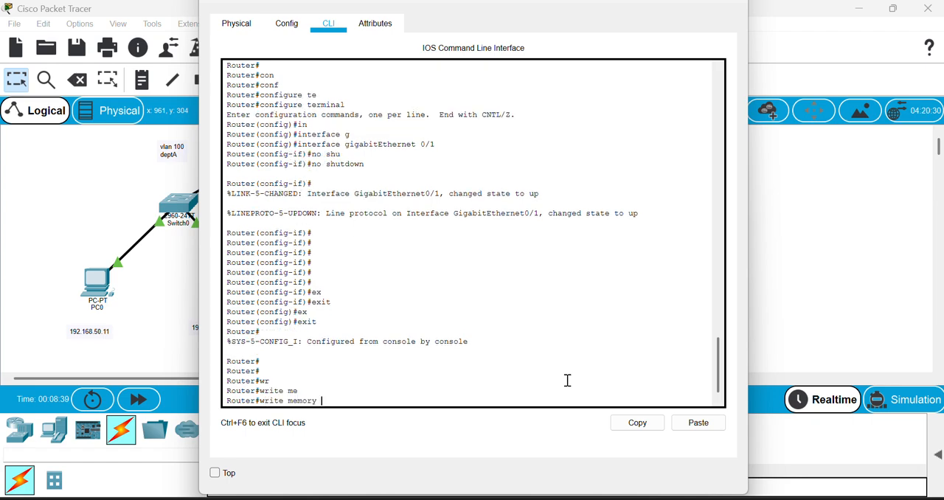
key("Return")
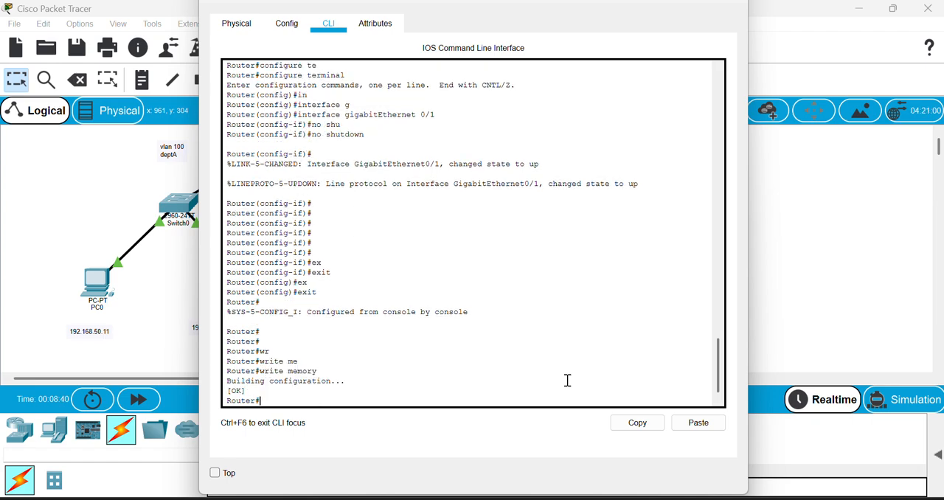
left_click(72, 193)
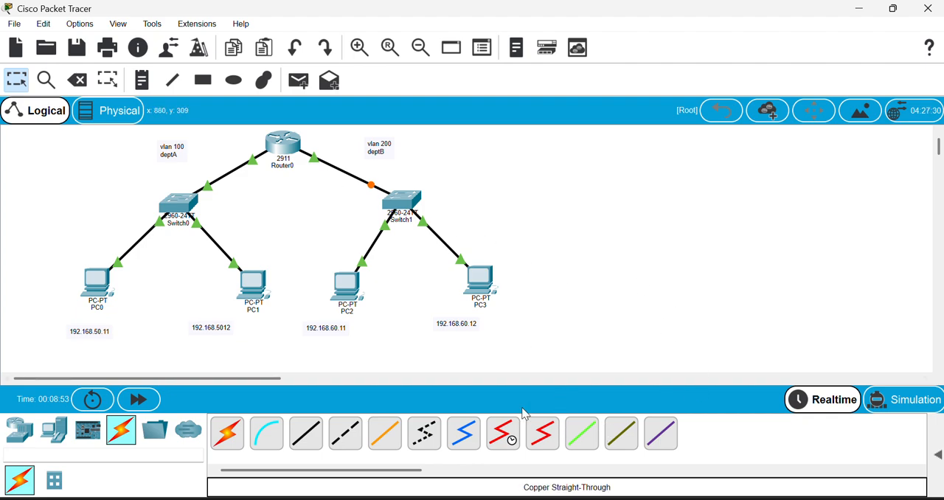
Reopen Router0's command line, run write memory once more, and go back to the topology.
mouse_move(667, 498)
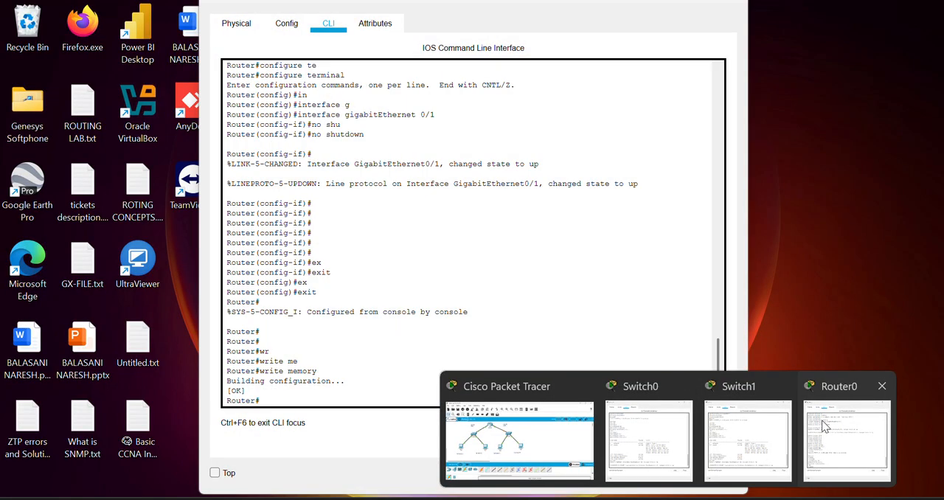
left_click(821, 422)
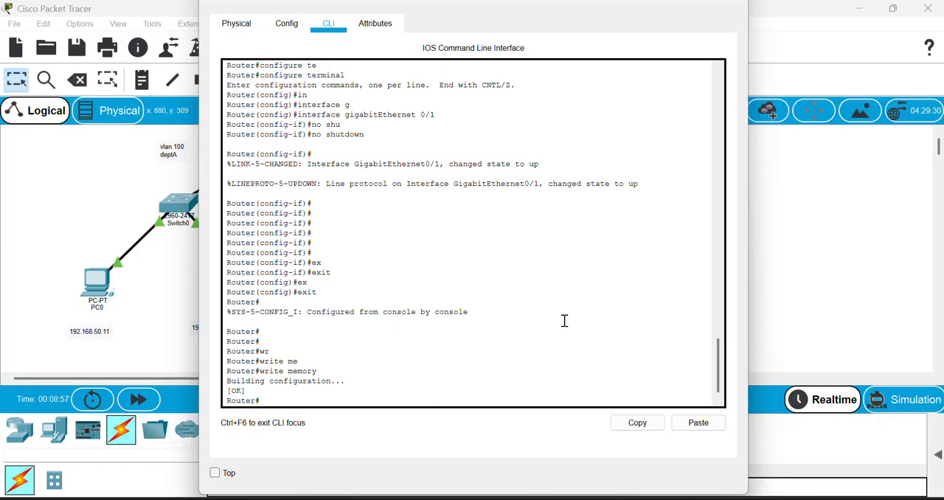
key("Return")
key("Return")
key("Return")
type("wr")
key("Tab")
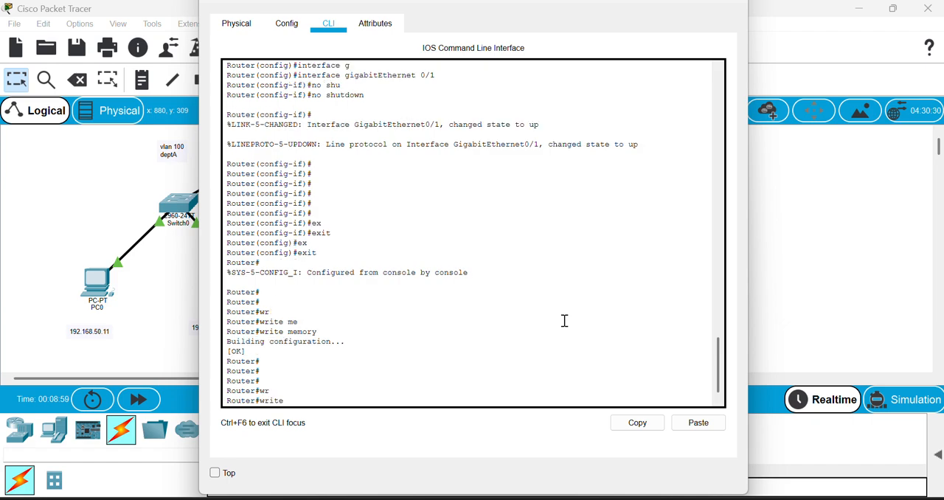
type("me")
key("Tab")
key("Return")
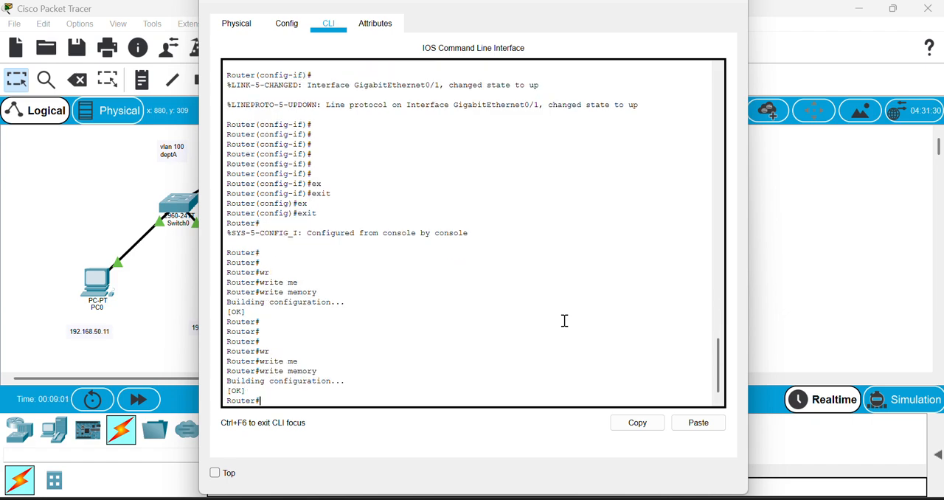
key("Return")
key("Return")
key("Return")
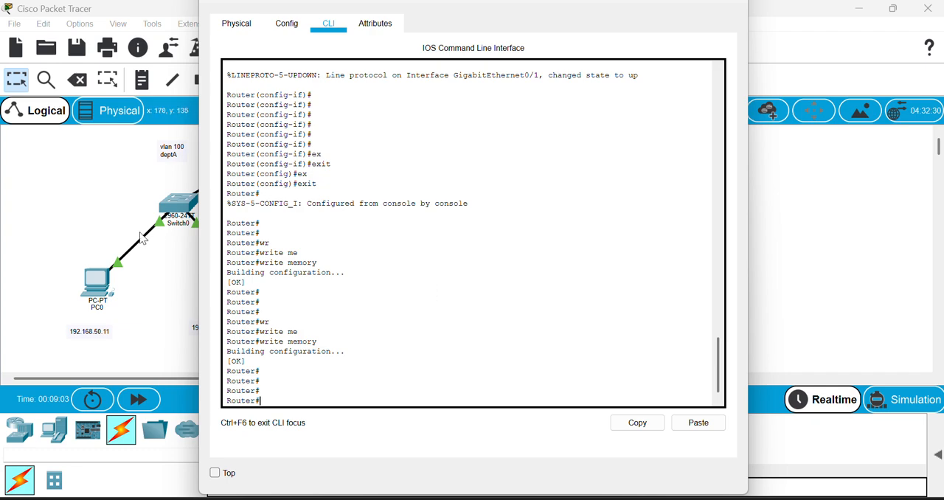
left_click(139, 243)
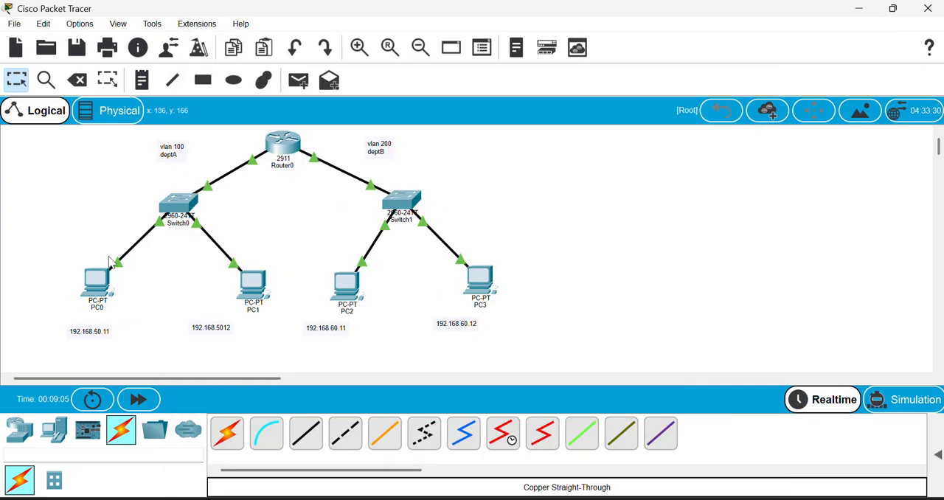
Assign PC0 the static IP address 192.168.50.11 with subnet mask 255.255.255.0.
left_click(96, 294)
left_click(337, 24)
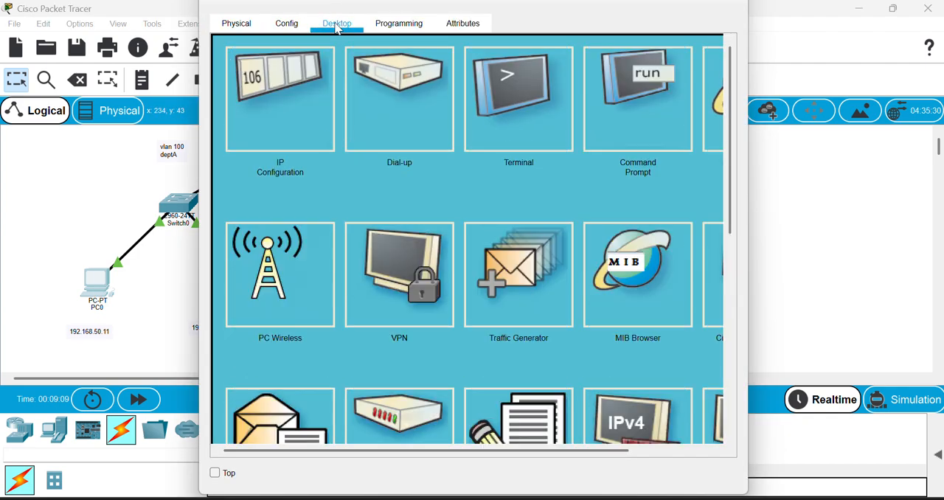
left_click(286, 123)
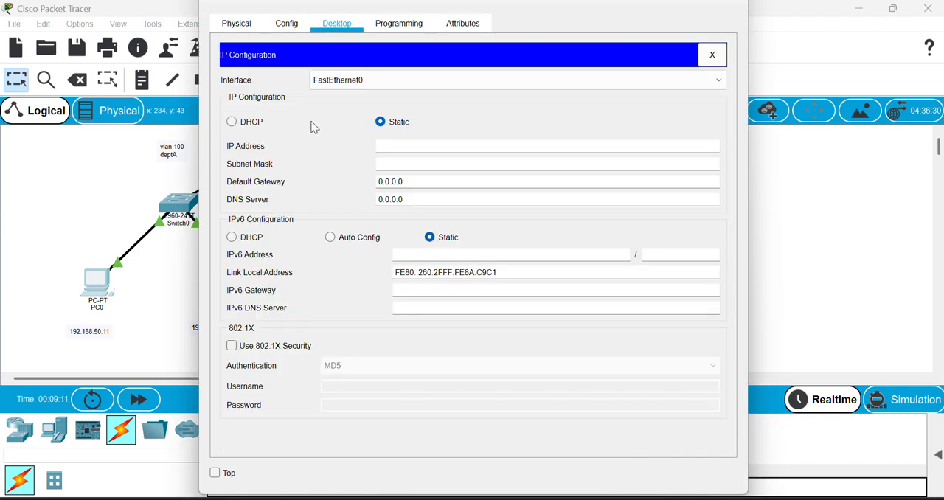
left_click(400, 149)
type("192.168.50.11")
left_click(416, 165)
double_click(429, 161)
Set PC0's default gateway to 192.168.50.1 and close its configuration window.
left_click(436, 183)
triple_click(436, 183)
type("192")
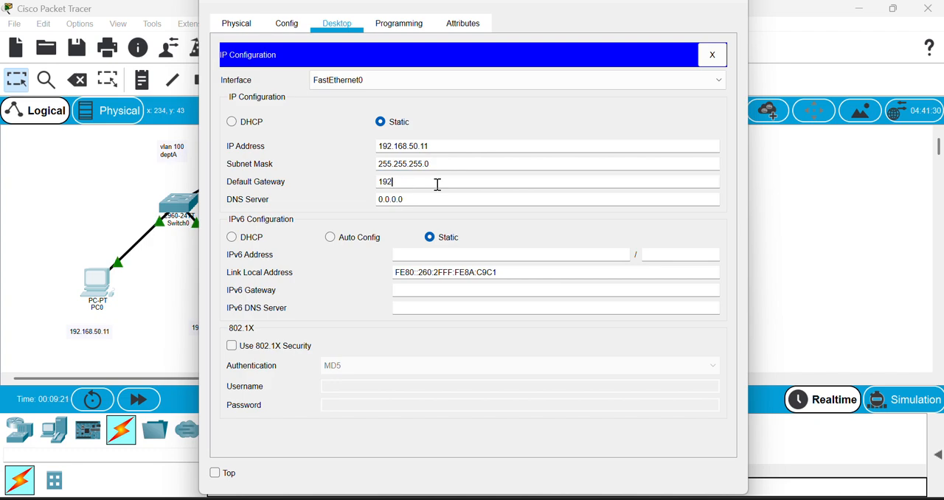
type(".168.50.1")
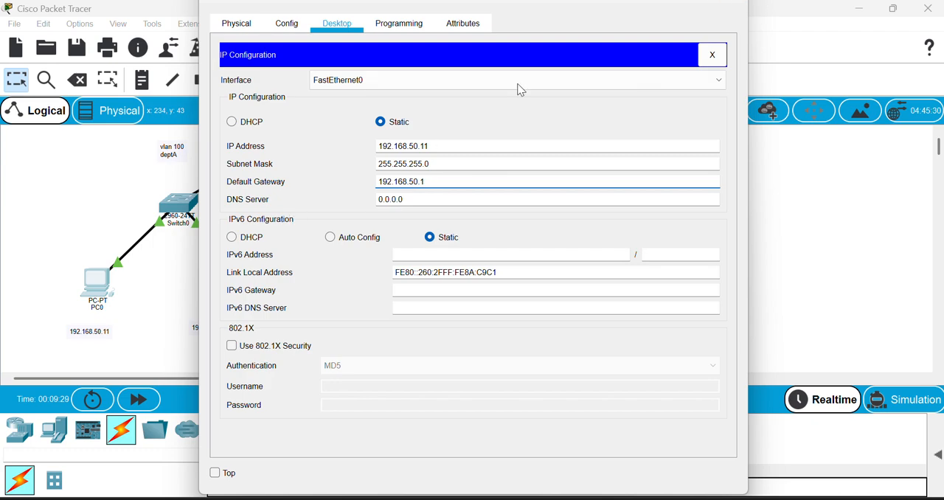
left_click(731, 6)
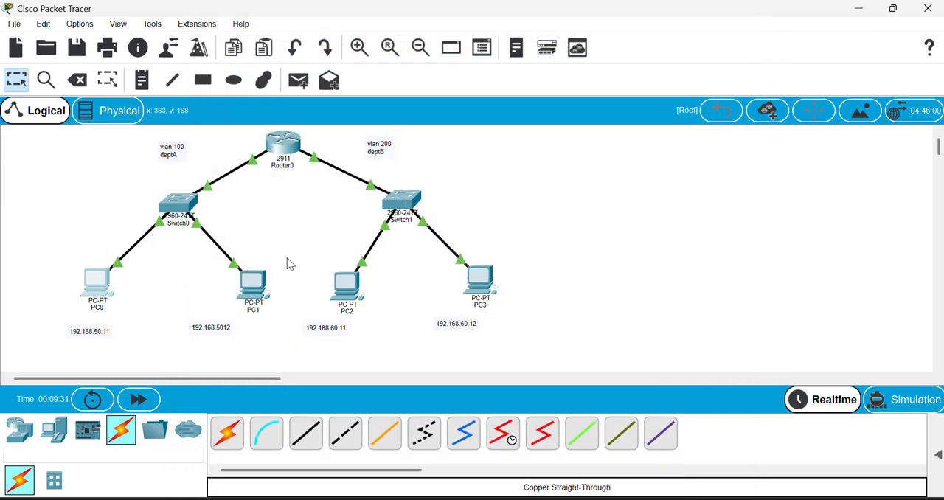
Assign PC1 the static IP address 192.168.50.12 with subnet mask 255.255.255.0.
left_click(253, 284)
left_click(337, 23)
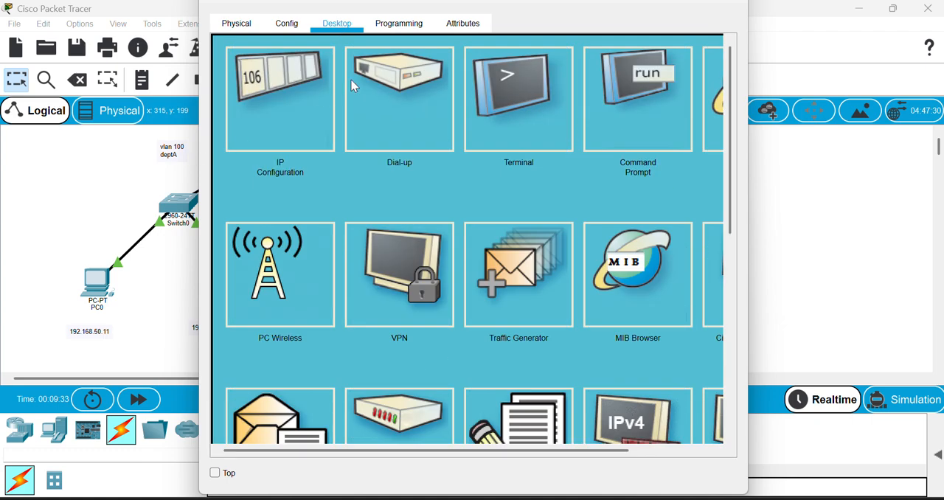
left_click(301, 103)
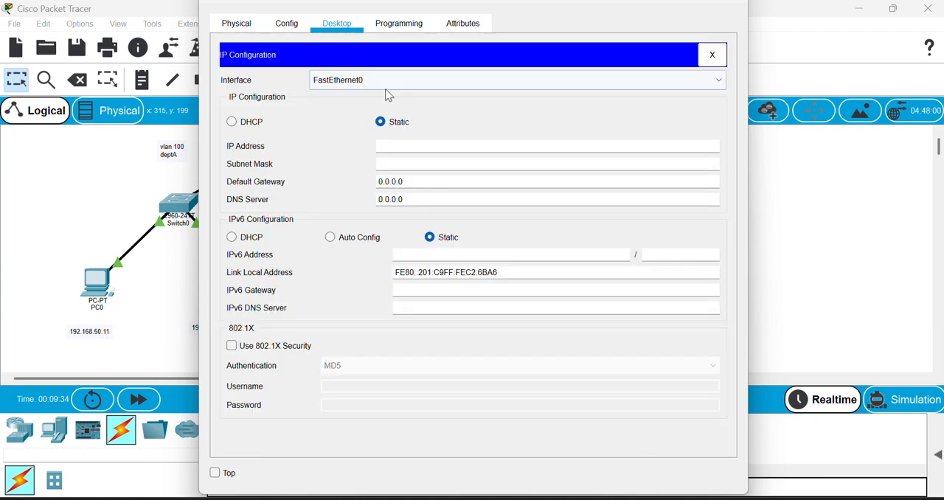
left_click(414, 148)
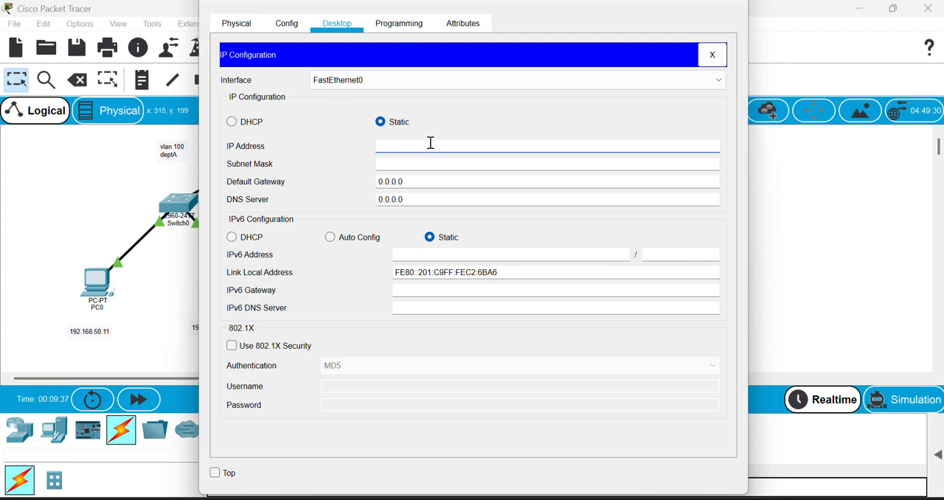
type("192.168")
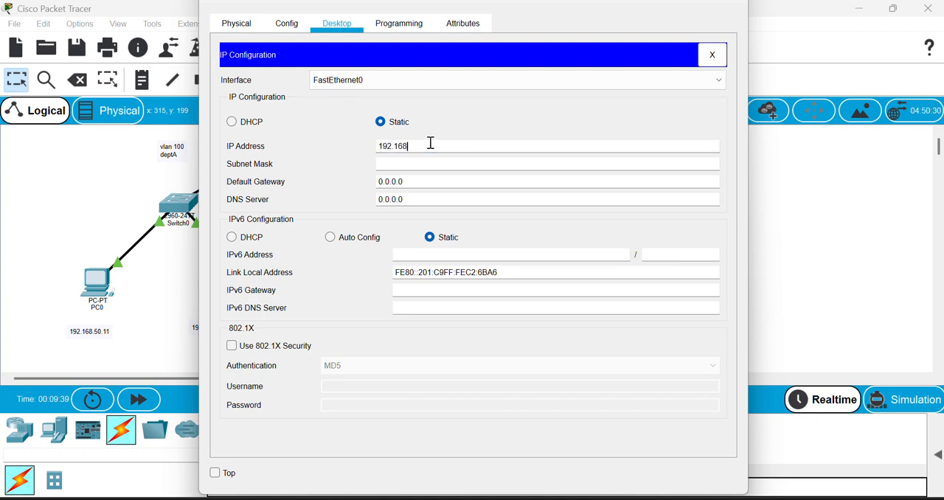
type(".50.12")
left_click(436, 161)
Set PC1's default gateway to 192.168.50.1 and close its configuration window.
triple_click(435, 177)
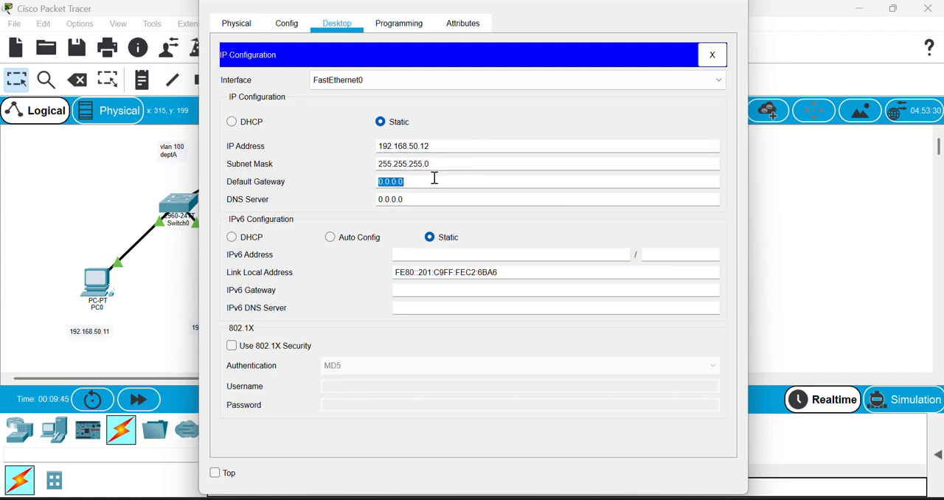
type("192.168.50.1")
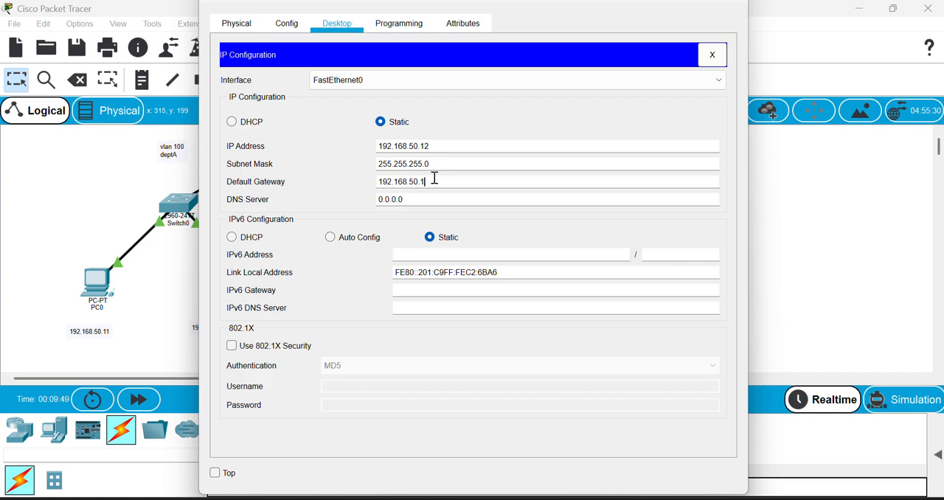
left_click(728, 7)
Assign PC2 the static IP address 192.168.60.11 with subnet mask 255.255.255.0.
left_click(348, 286)
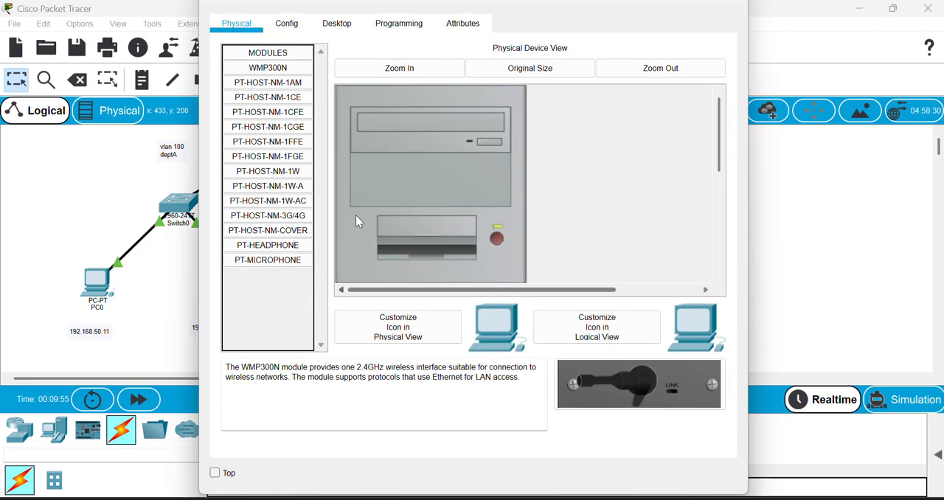
left_click(340, 24)
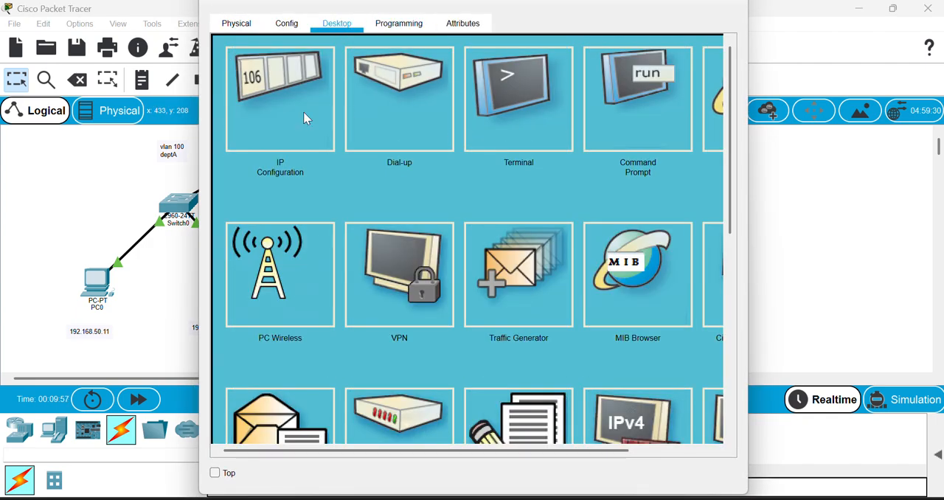
left_click(275, 113)
left_click(403, 145)
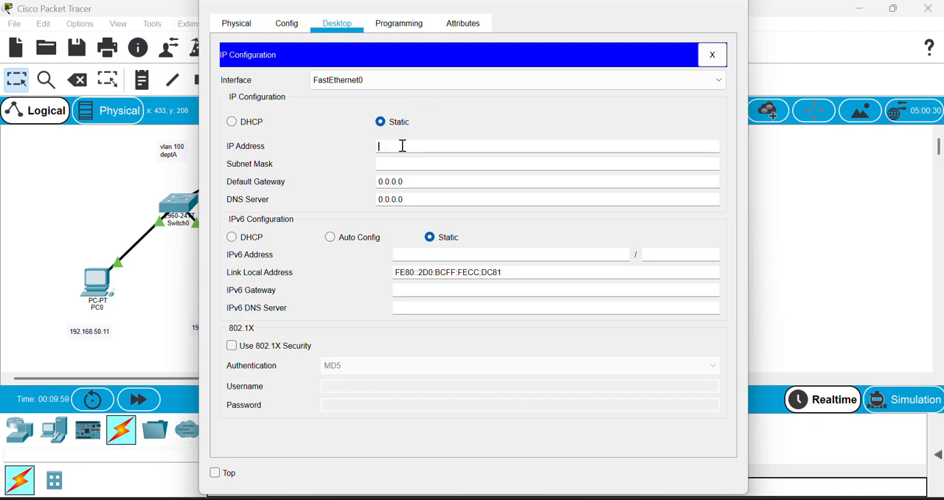
type("192.168.60.11")
left_click(420, 162)
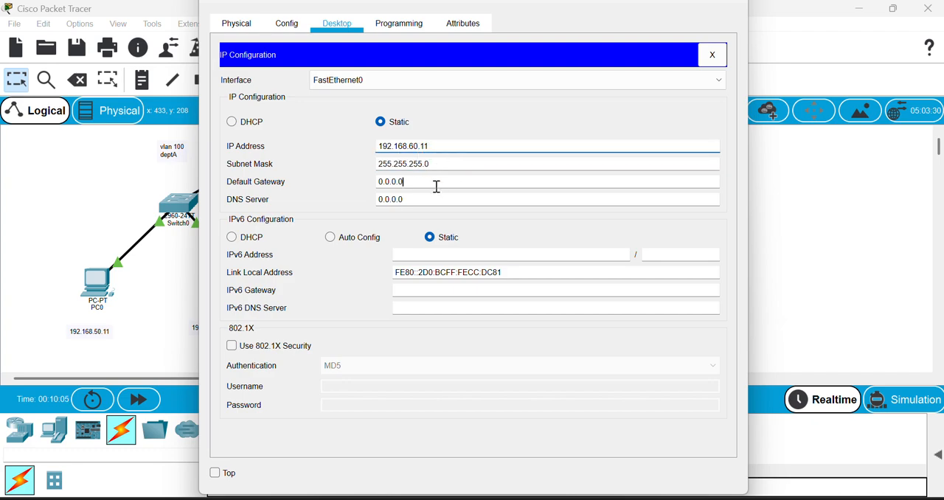
Set PC2's default gateway to 192.168.60.1 and close its configuration window.
double_click(437, 187)
type("192.168.60.1")
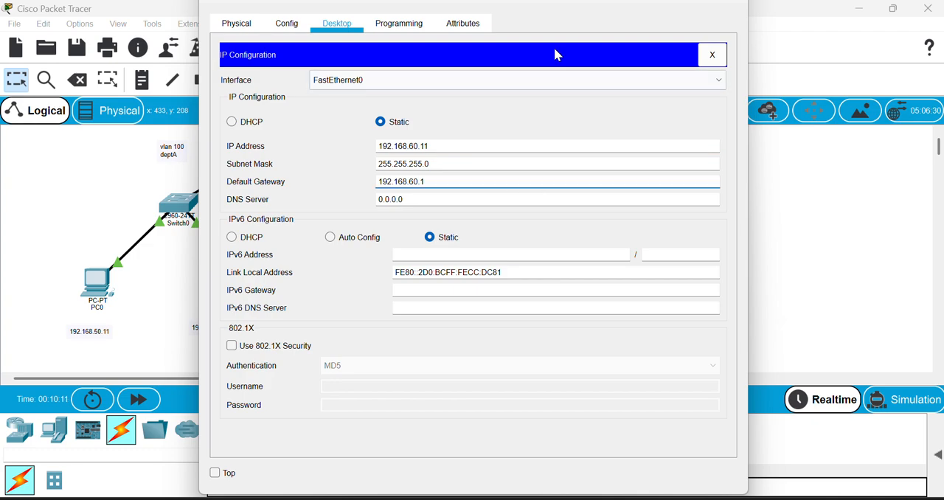
left_click(744, 4)
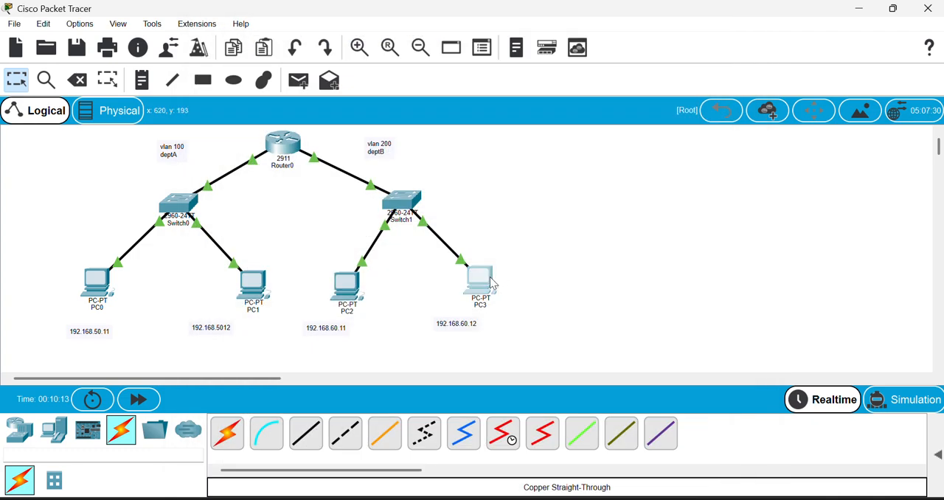
Assign PC3 the static IP address 192.168.60.12 with subnet mask 255.255.255.0.
left_click(490, 279)
left_click(337, 22)
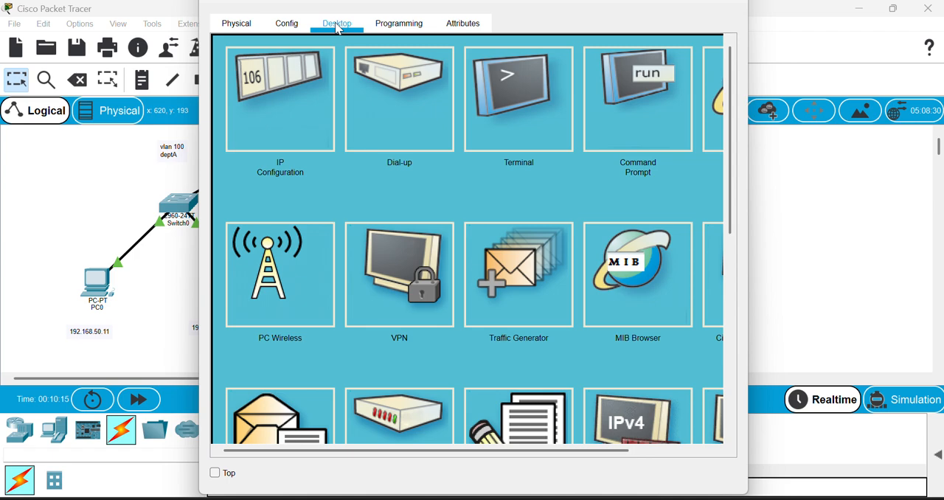
left_click(298, 121)
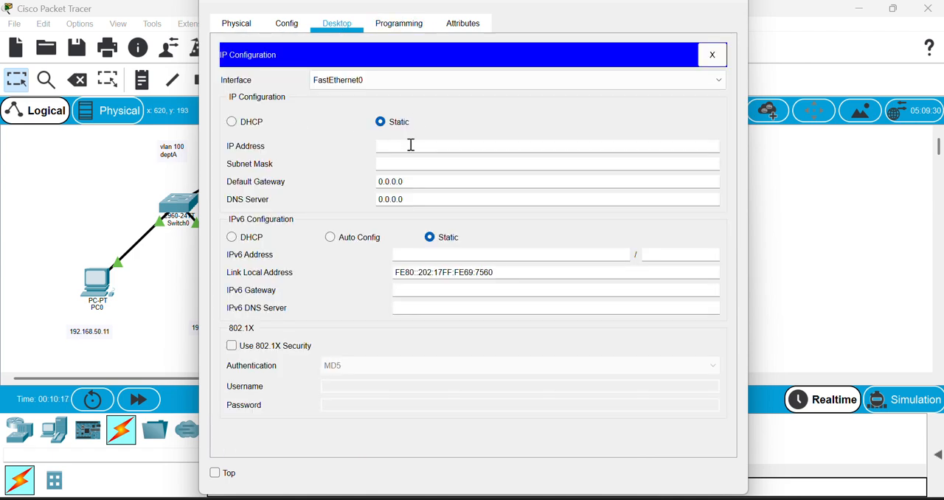
type("192.168.5")
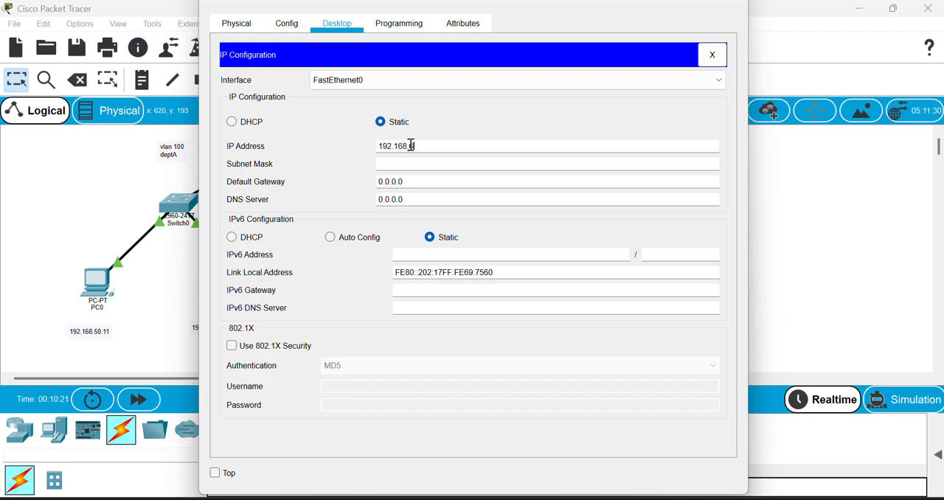
type("0.12")
left_click(434, 164)
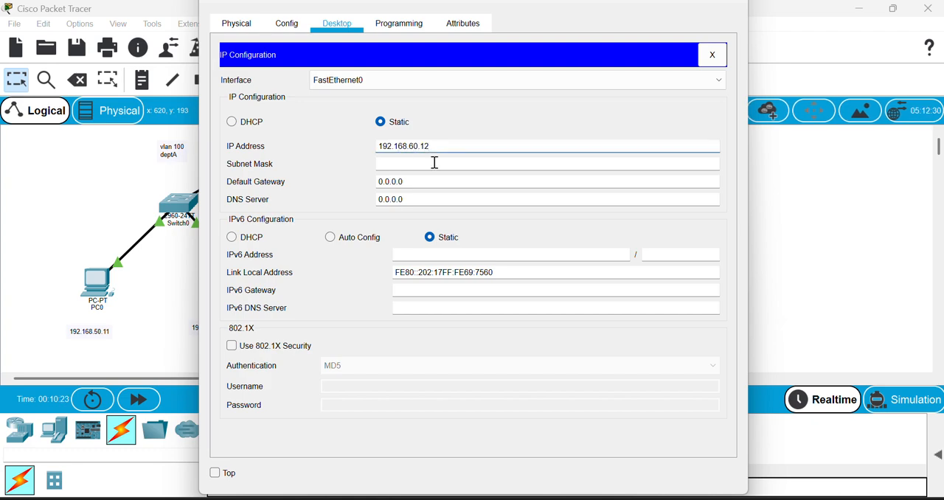
Set PC3's default gateway to 192.168.60.1 and close its configuration window.
left_click(433, 181)
double_click(433, 180)
type("192.")
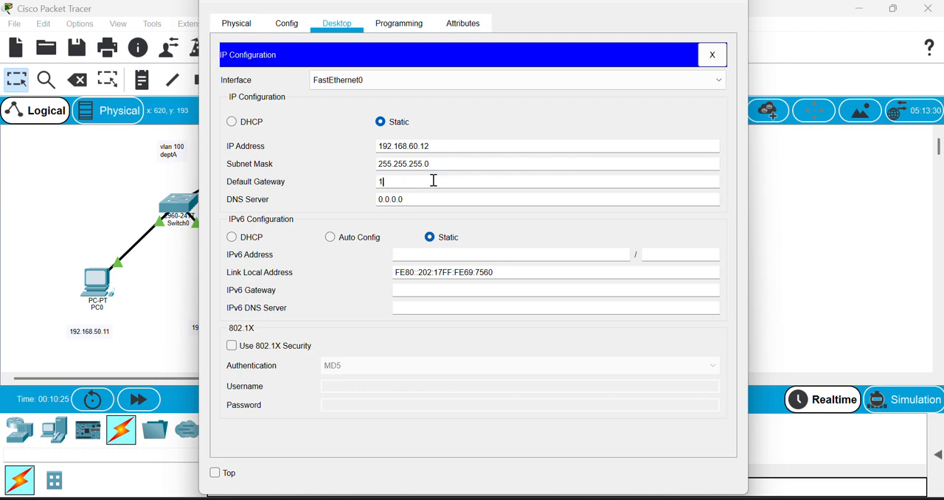
type("168.60.1")
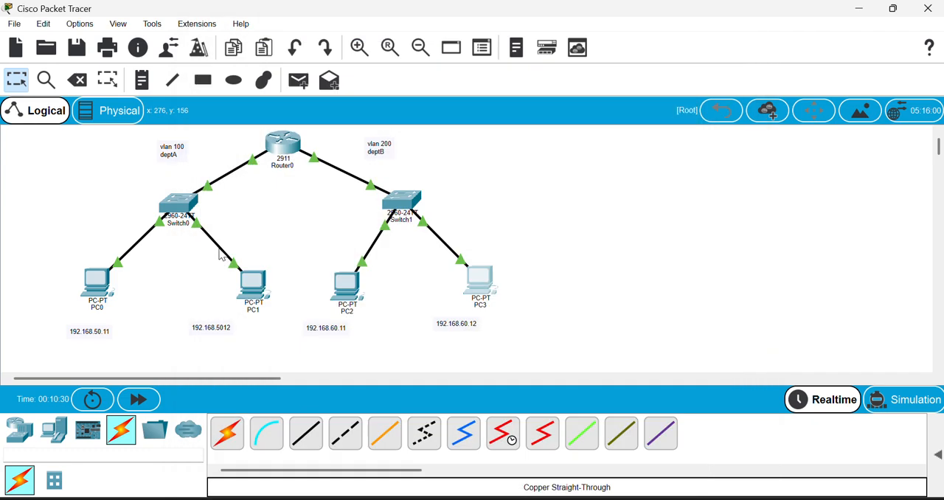
left_click(731, 6)
Ping 192.168.50.11 from PC0's Command Prompt.
left_click(107, 284)
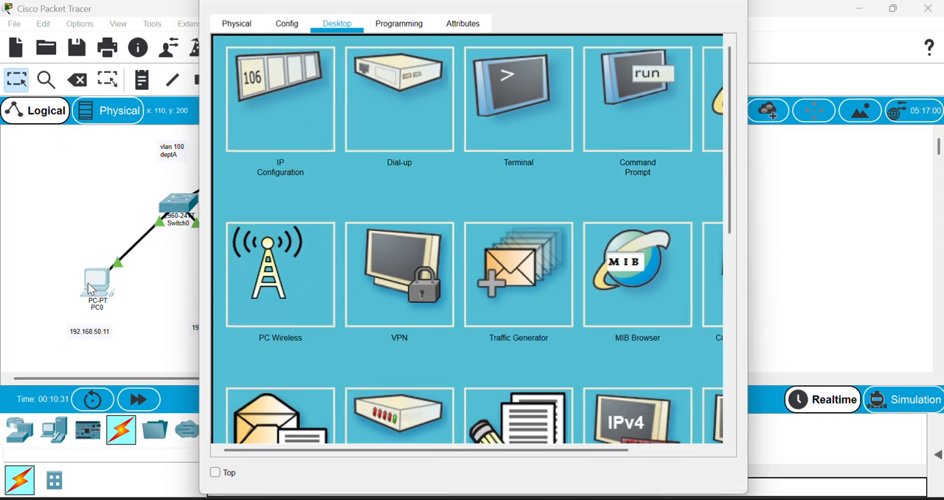
left_click(629, 132)
type("ping 192.168.50.11")
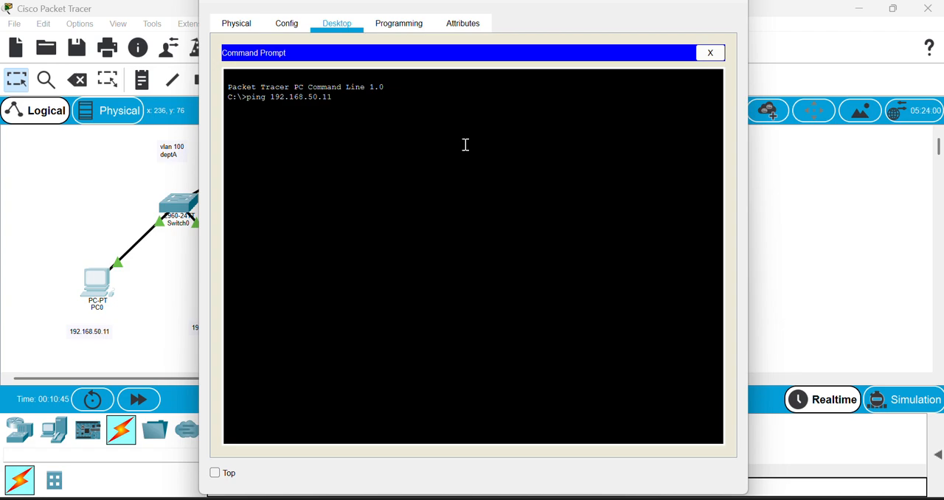
key("Return")
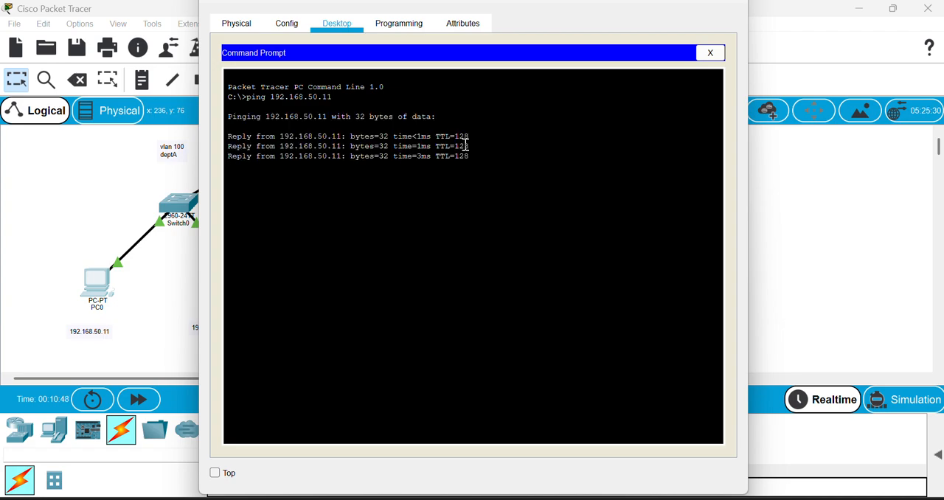
Close PC0's window, ping 192.168.50.12 from PC1's Command Prompt, and return to the topology.
left_click(27, 181)
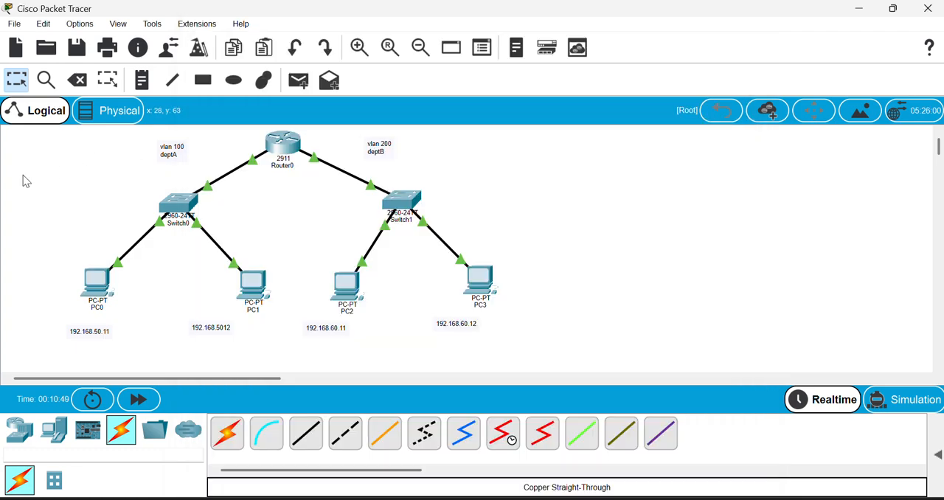
left_click(256, 290)
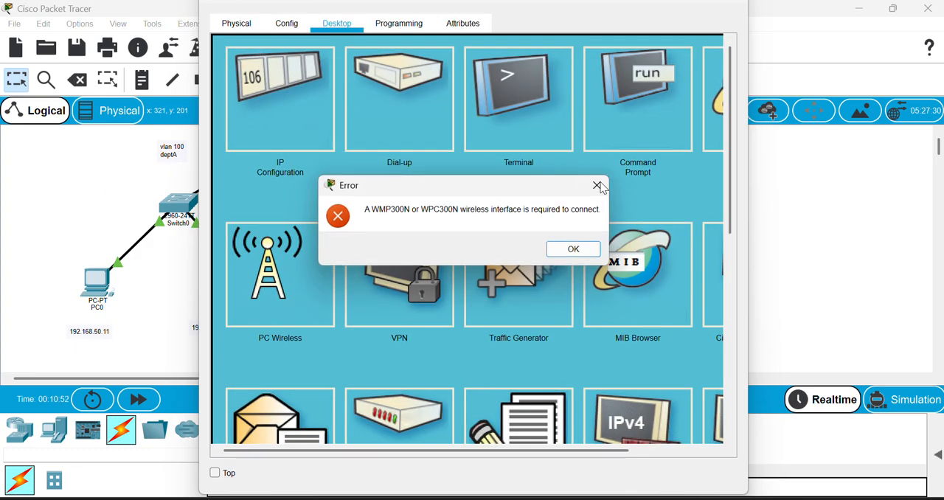
left_click(598, 185)
left_click(648, 115)
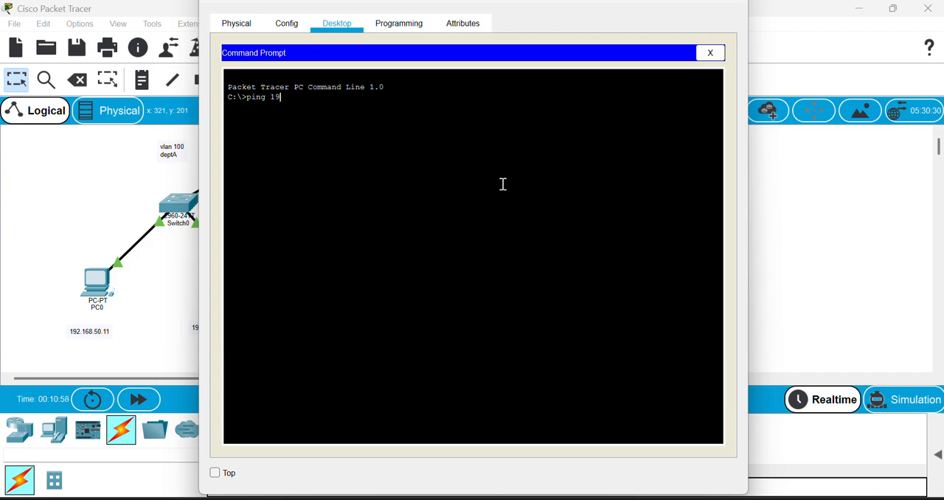
type("ping 192.168.50.12")
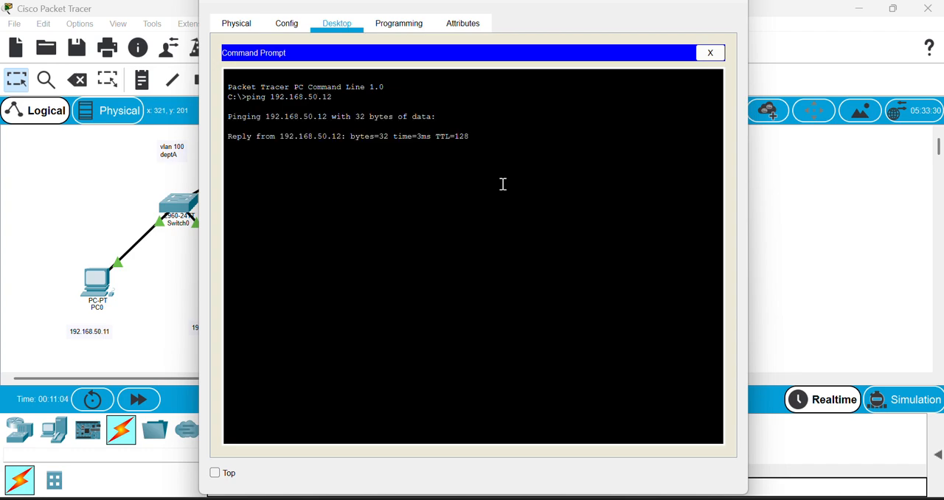
left_click(20, 180)
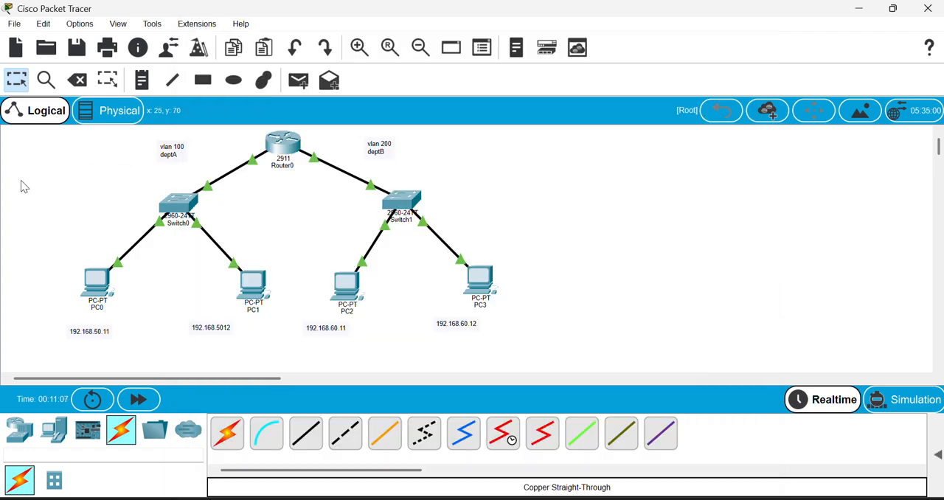
Run a ping test from PC2's Command Prompt and return to the topology.
left_click(347, 283)
left_click(635, 135)
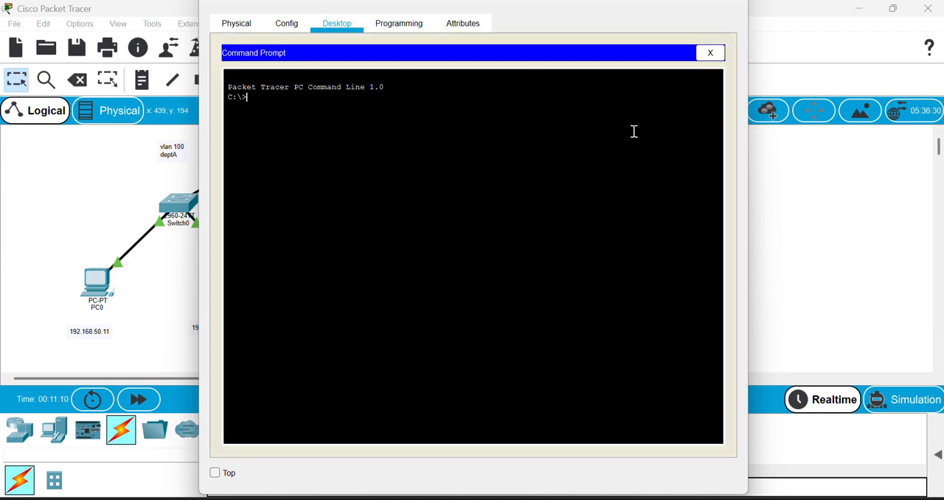
type("ping")
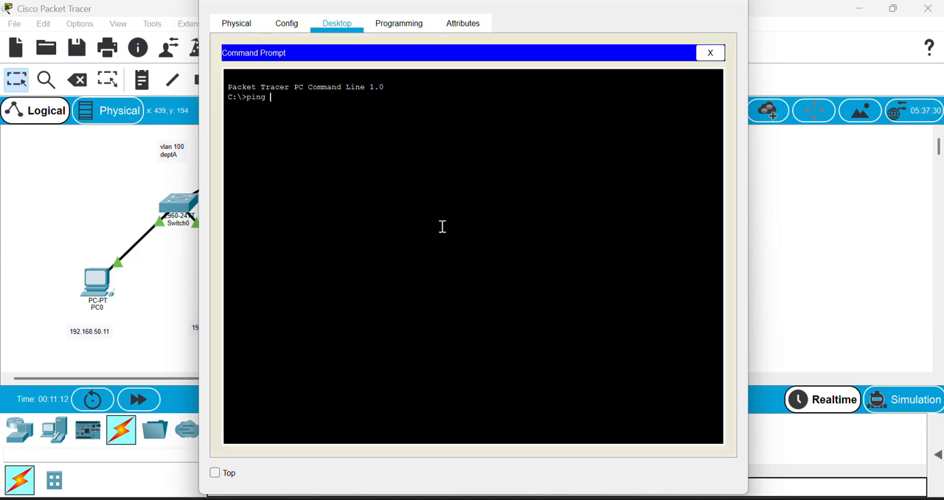
type(" 192.168.60.11")
key("Return")
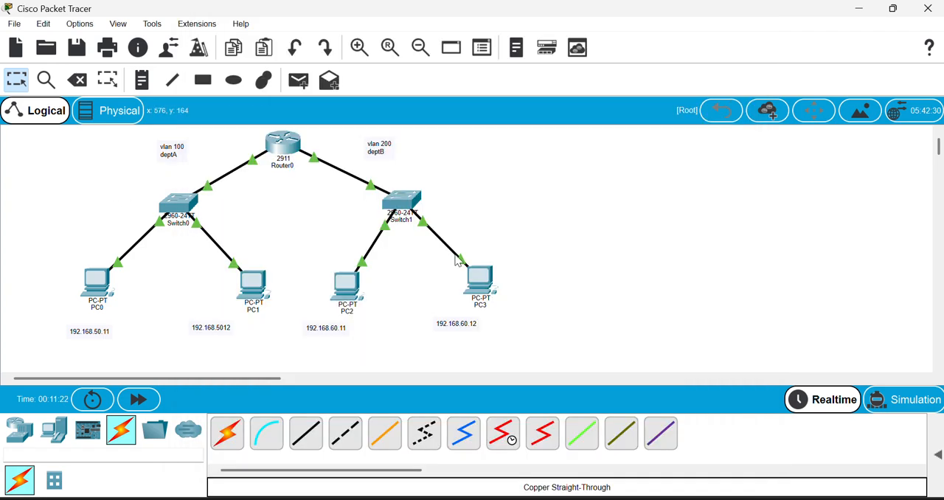
Ping 192.168.60.12 from PC3's Command Prompt and return to the topology.
left_click(488, 283)
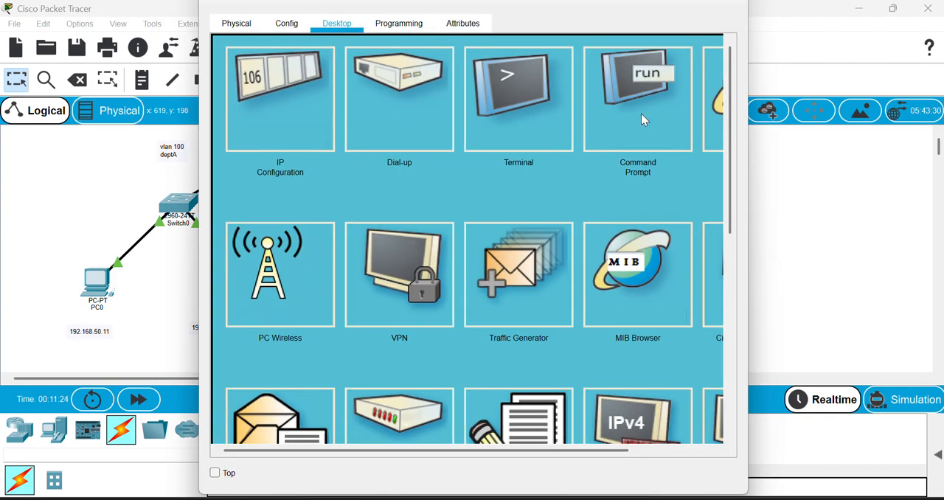
left_click(639, 110)
type("ping")
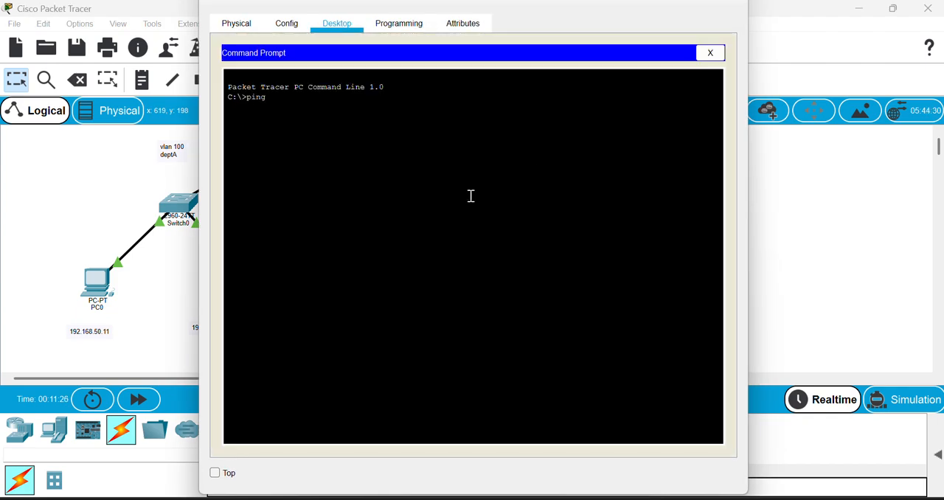
type(" 192.1")
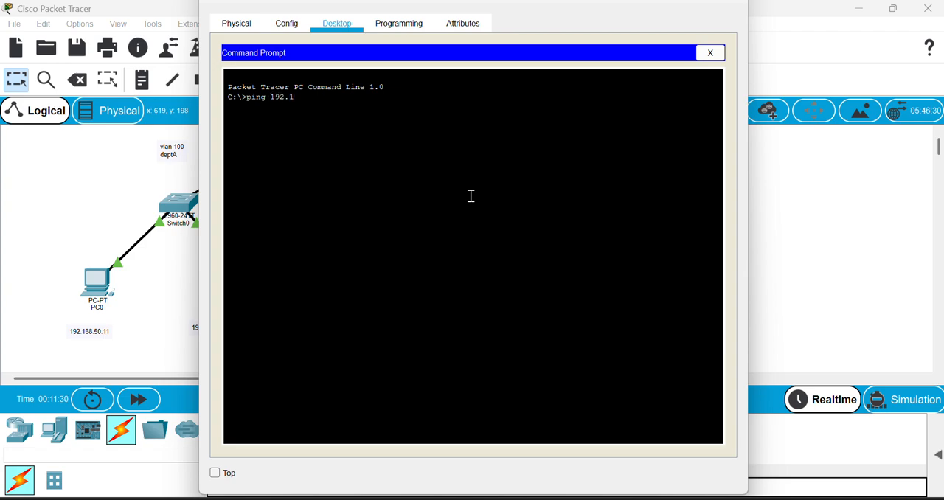
type("68.60.12")
key("Return")
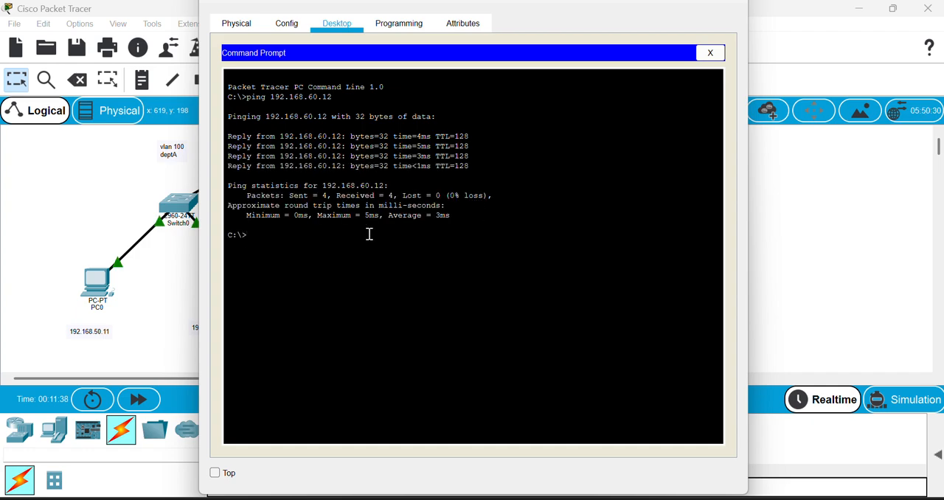
left_click(154, 289)
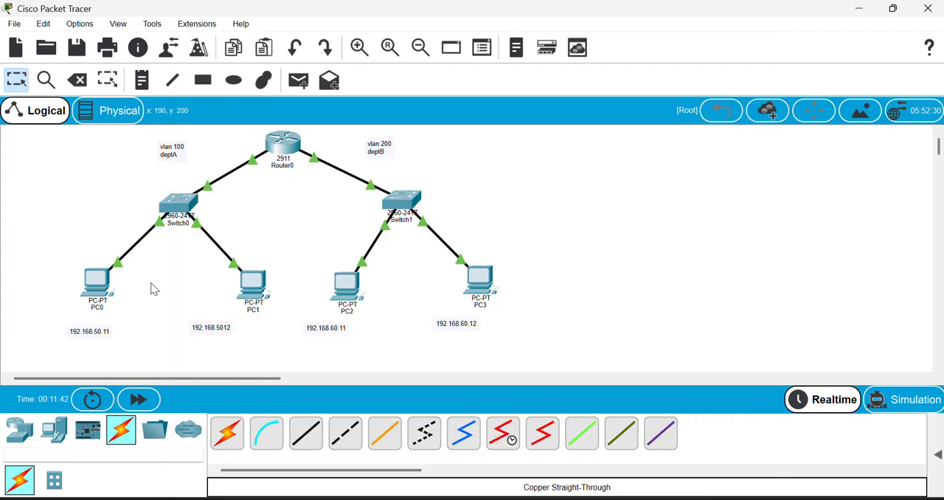